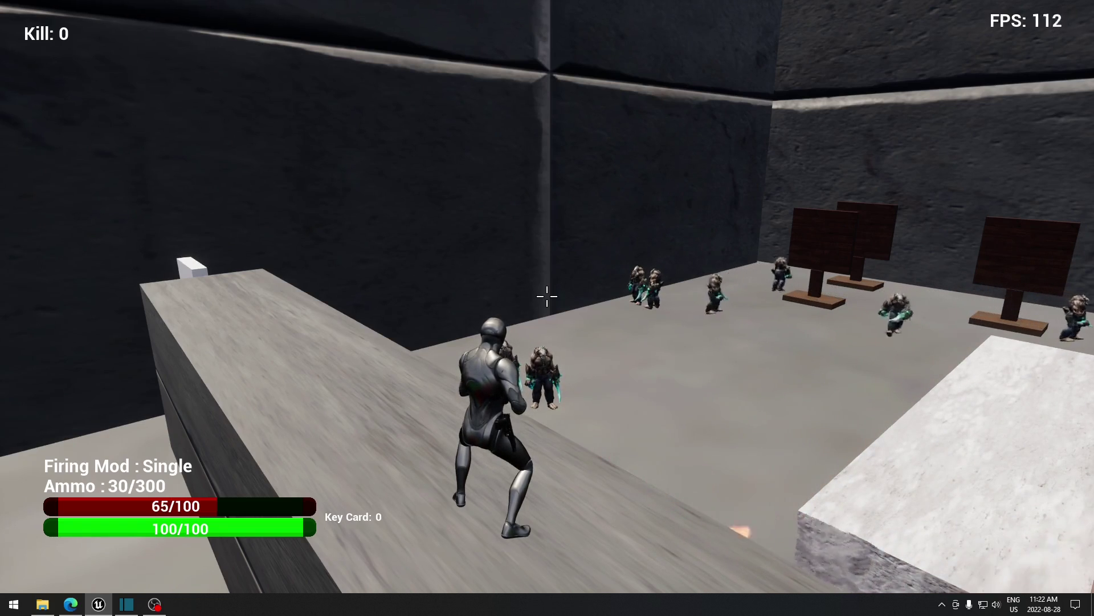
Run along the ledge, switch to Auto fire, and aim and empty the magazine at the enemies
key("w")
key("b")
right_click(547, 296)
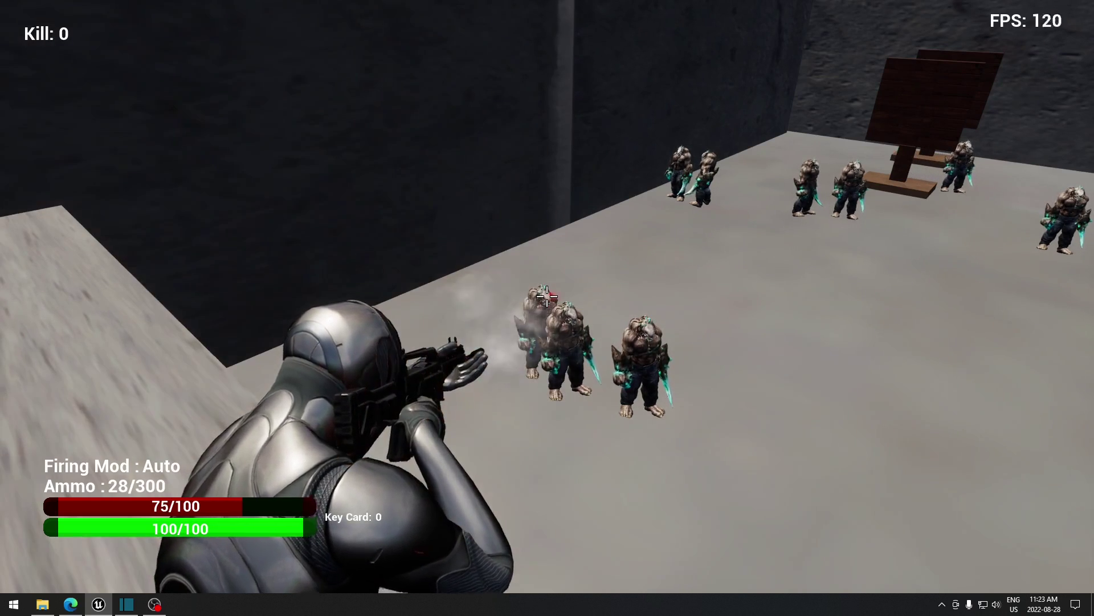
left_click_drag(547, 296, 547, 296)
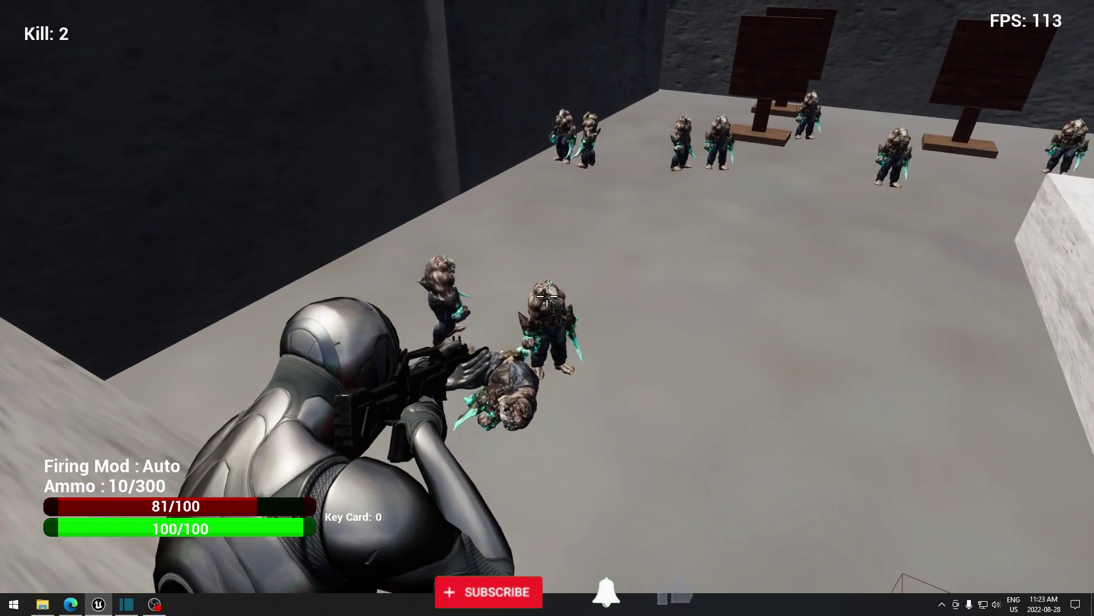
left_click_drag(547, 295, 546, 296)
Switch to Burst mode, reload, and fire bursts until the kill counter reaches 5
key("b")
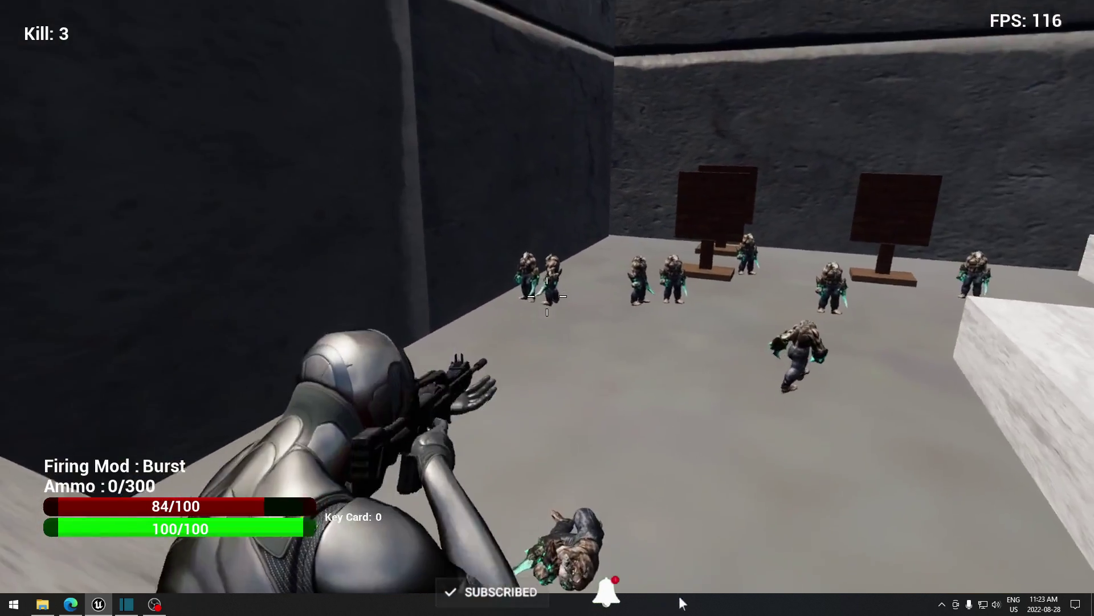
key("r")
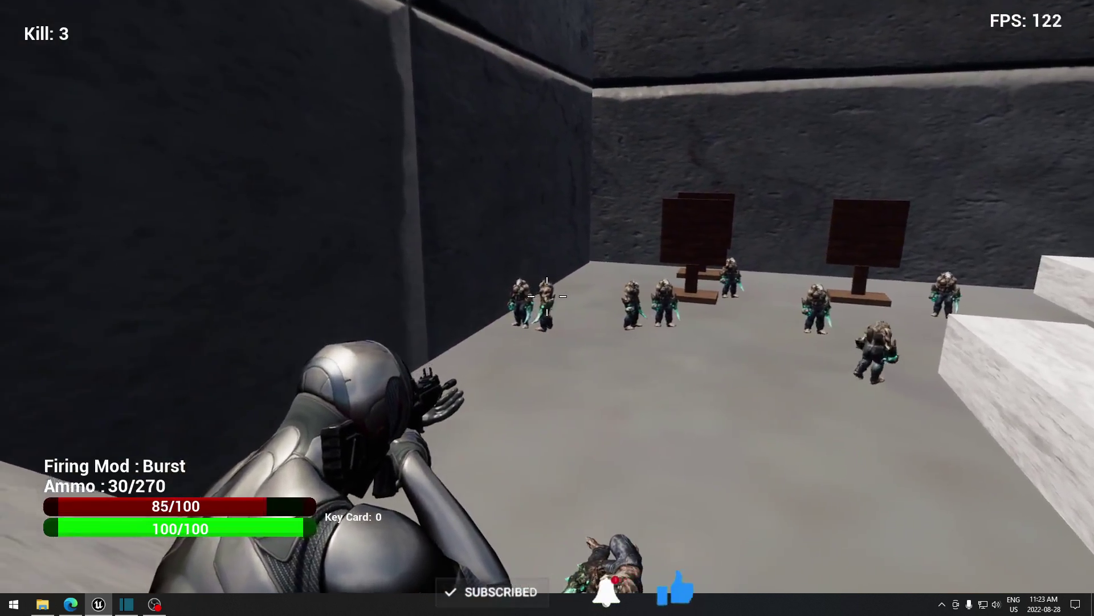
left_click(547, 296)
left_click(546, 296)
left_click(547, 296)
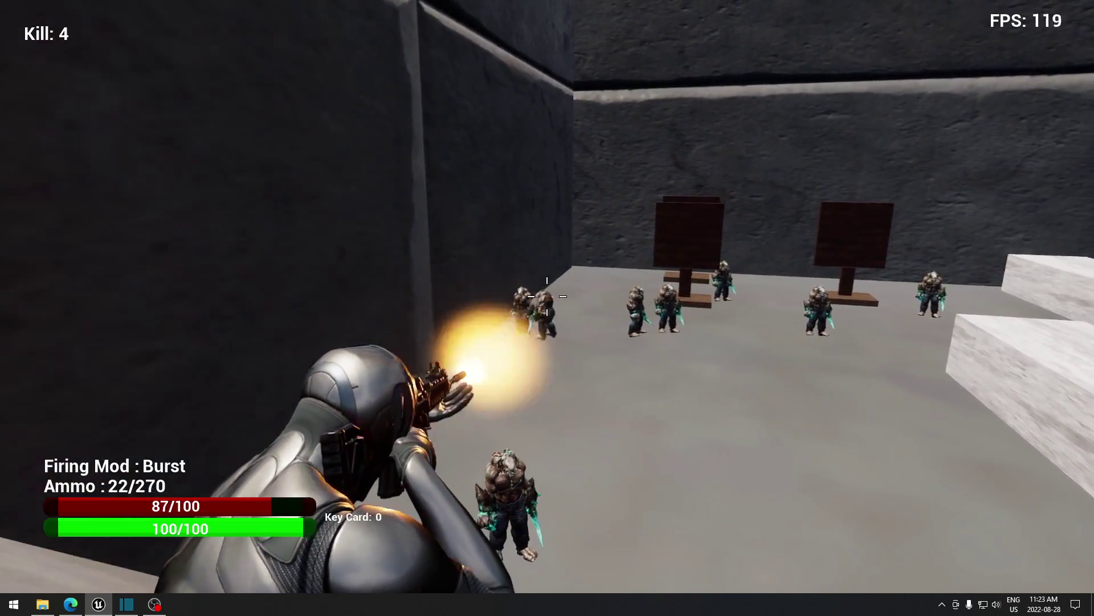
left_click(546, 295)
left_click(546, 296)
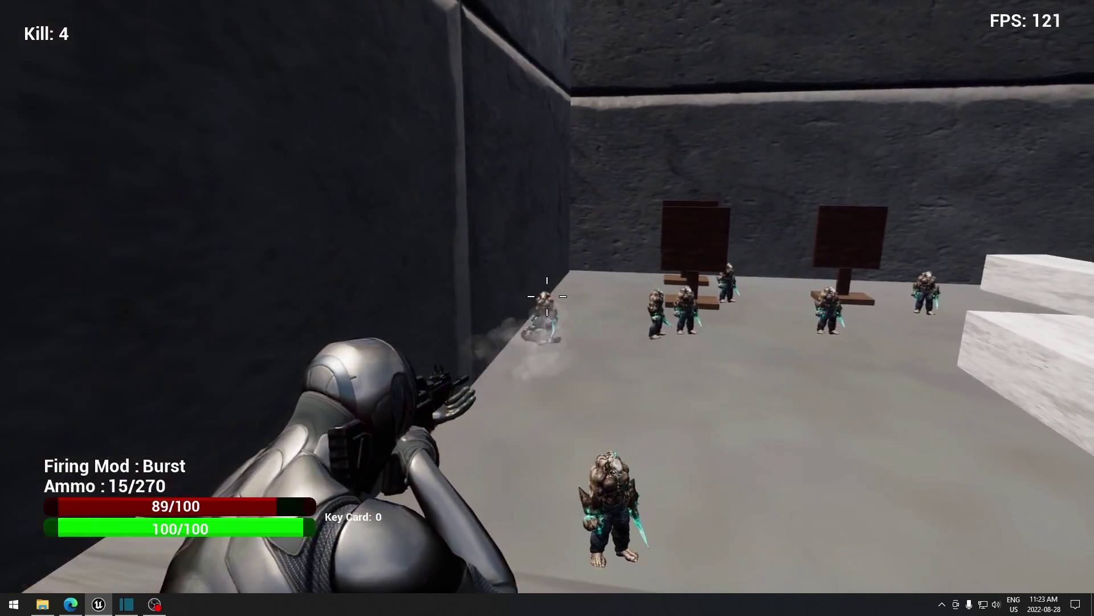
left_click(546, 295)
left_click(547, 296)
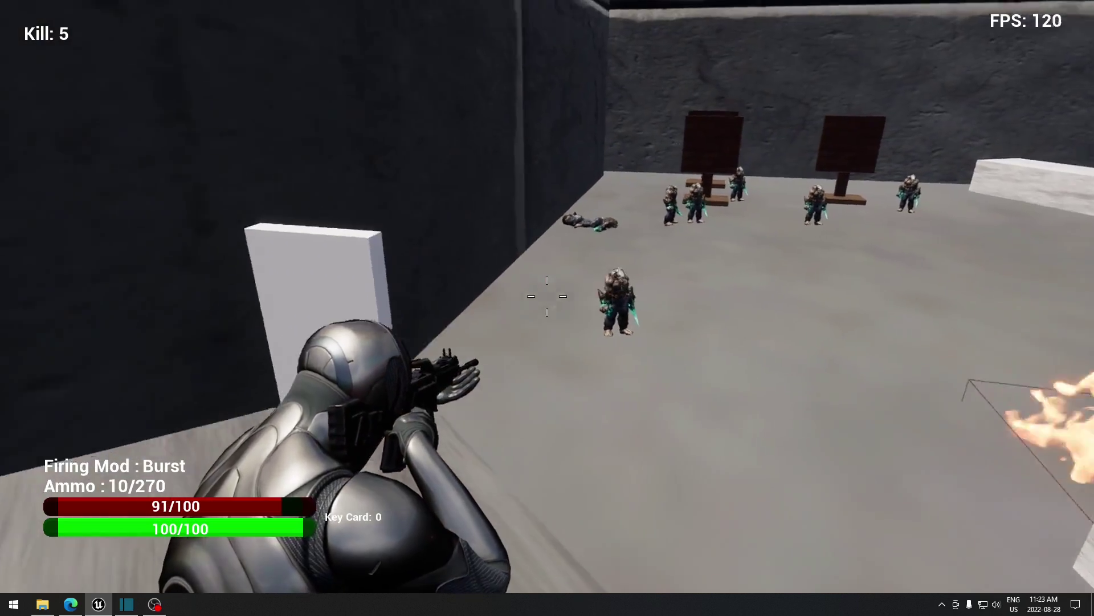
left_click(547, 295)
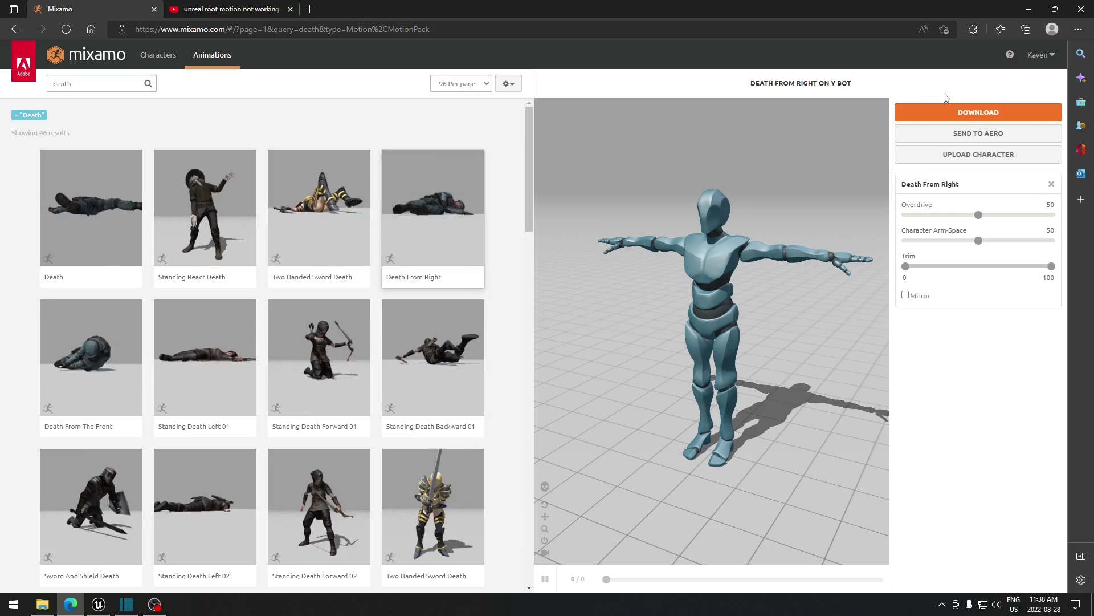
Check Death From Right's FBX download settings, then cancel without downloading
left_click(976, 114)
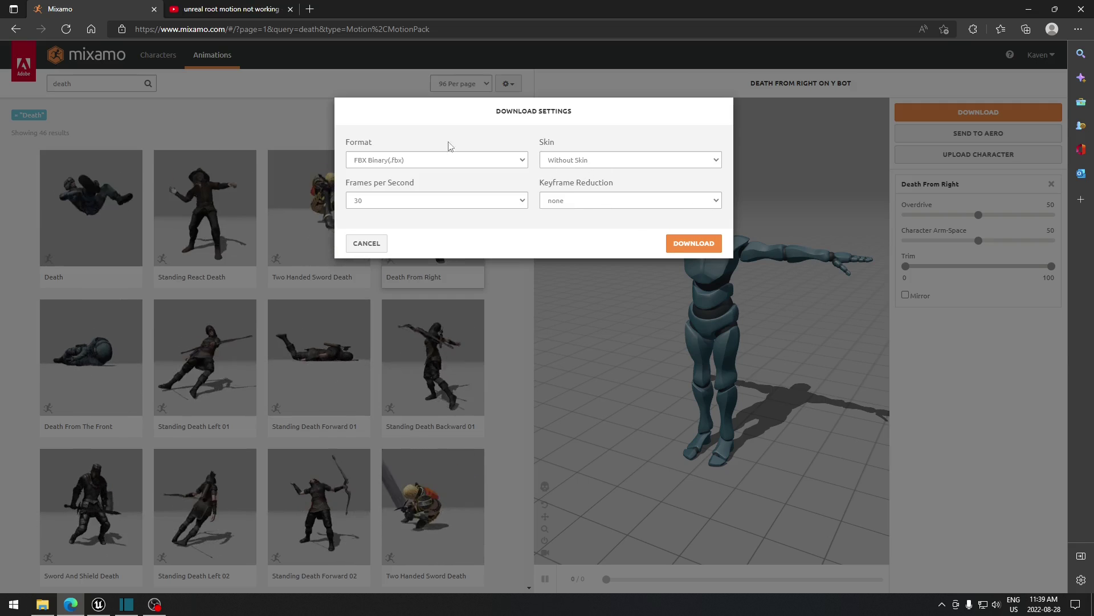
left_click(366, 243)
mouse_move(158, 606)
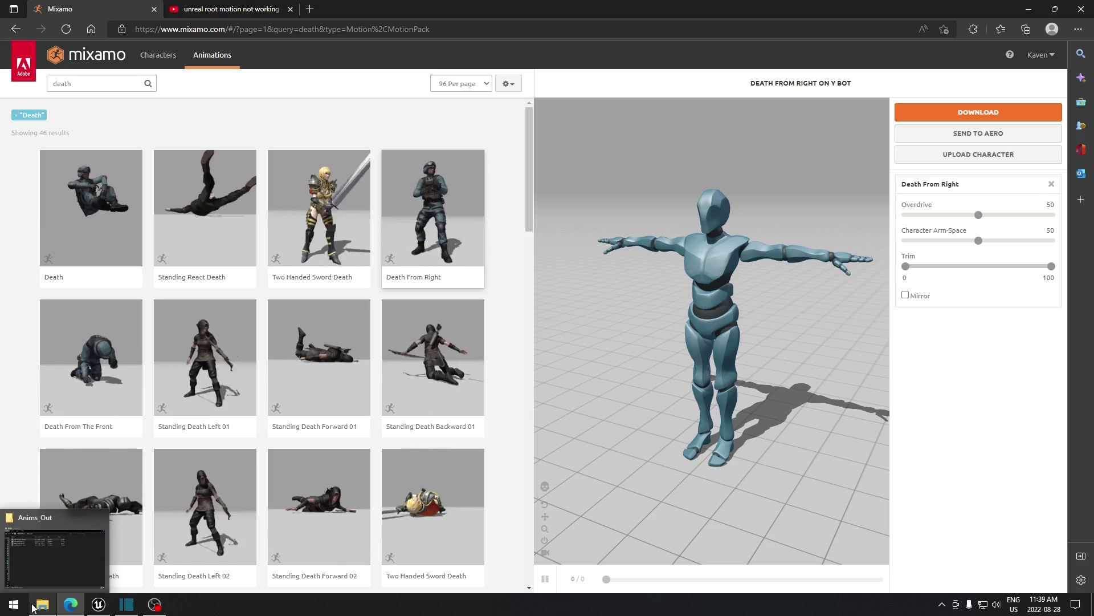
Drag Death From Back Headshot.fbx from the Anims_Out folder into the Content Browser's Melee folder
left_click(98, 604)
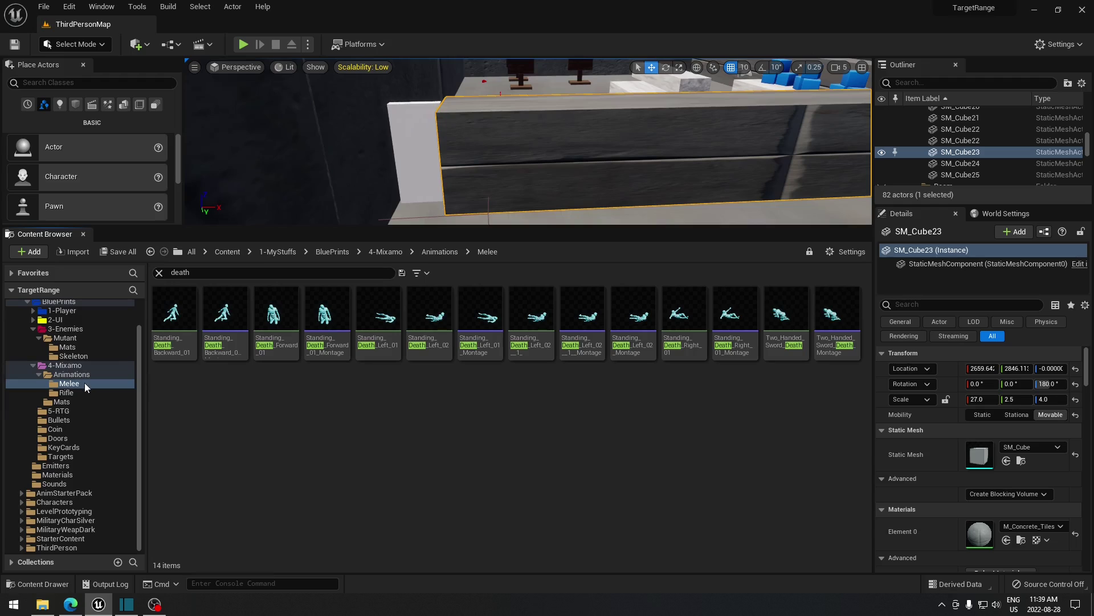
left_click(49, 606)
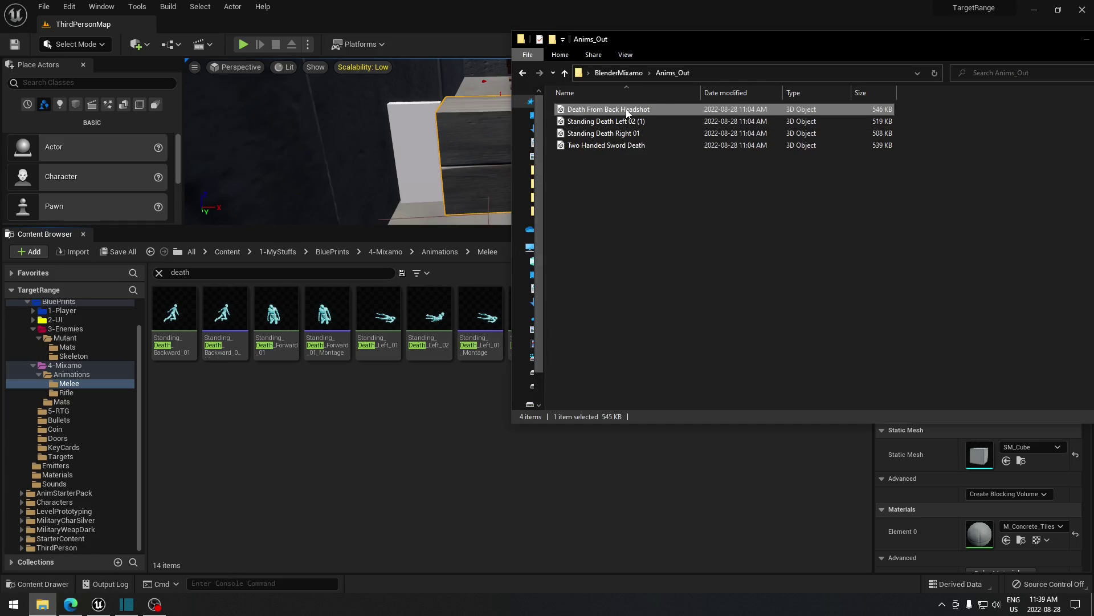
left_click_drag(627, 113, 351, 411)
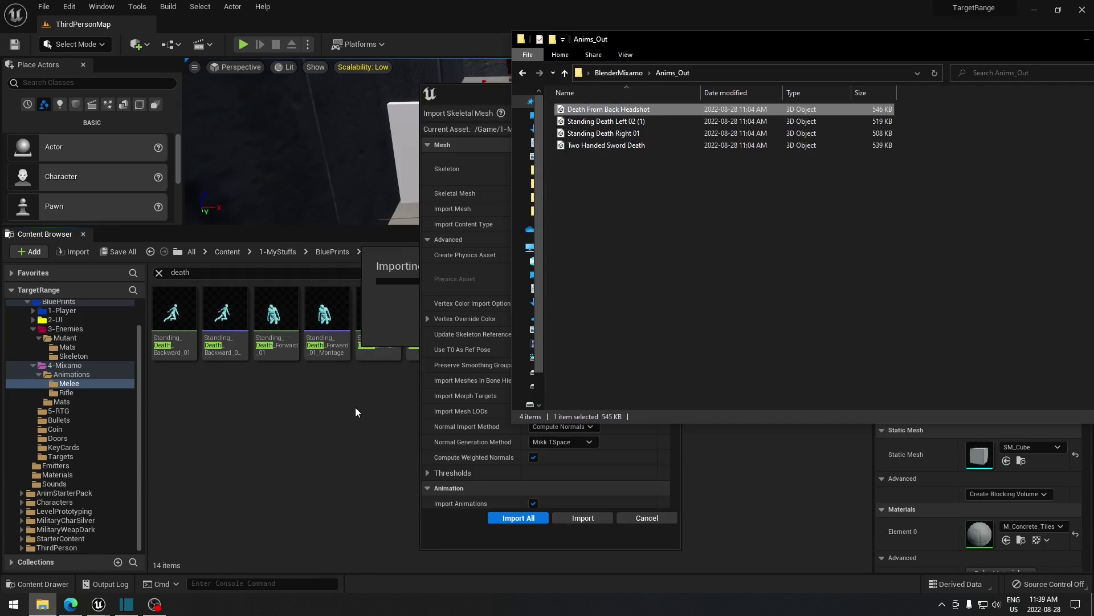
Import Death From Back Headshot with Import Mesh off and Skeleton set to Y_Bot_Skeleton
left_click(476, 101)
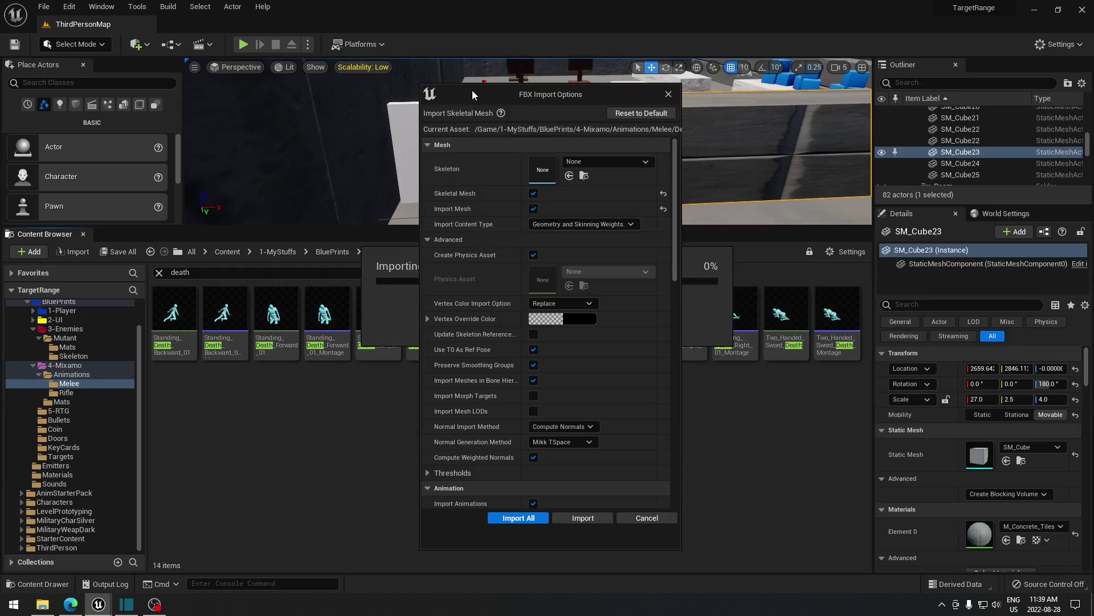
left_click(535, 210)
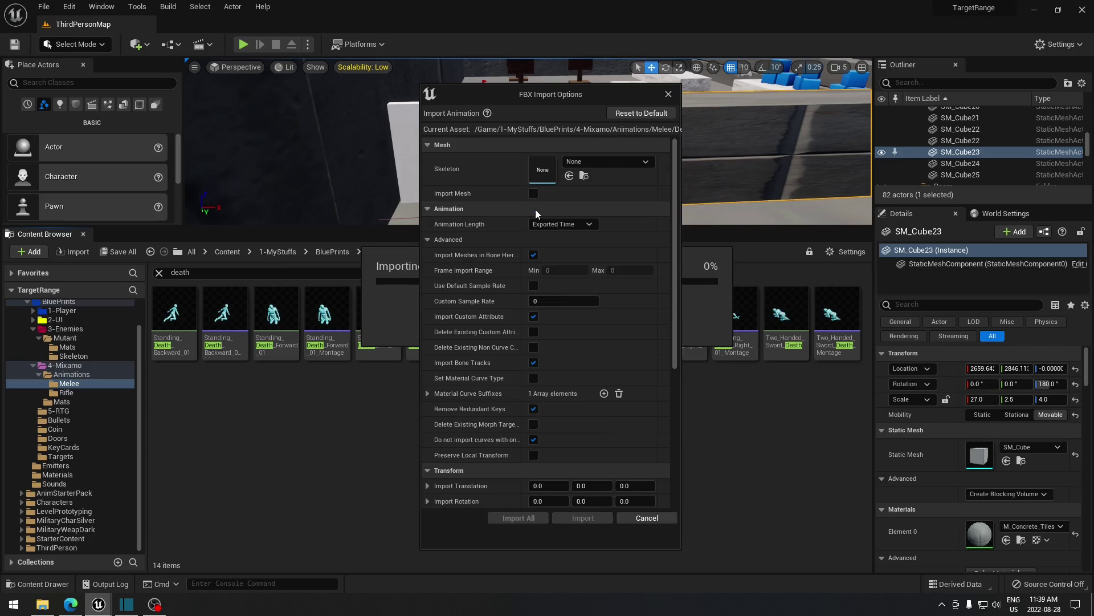
left_click(630, 162)
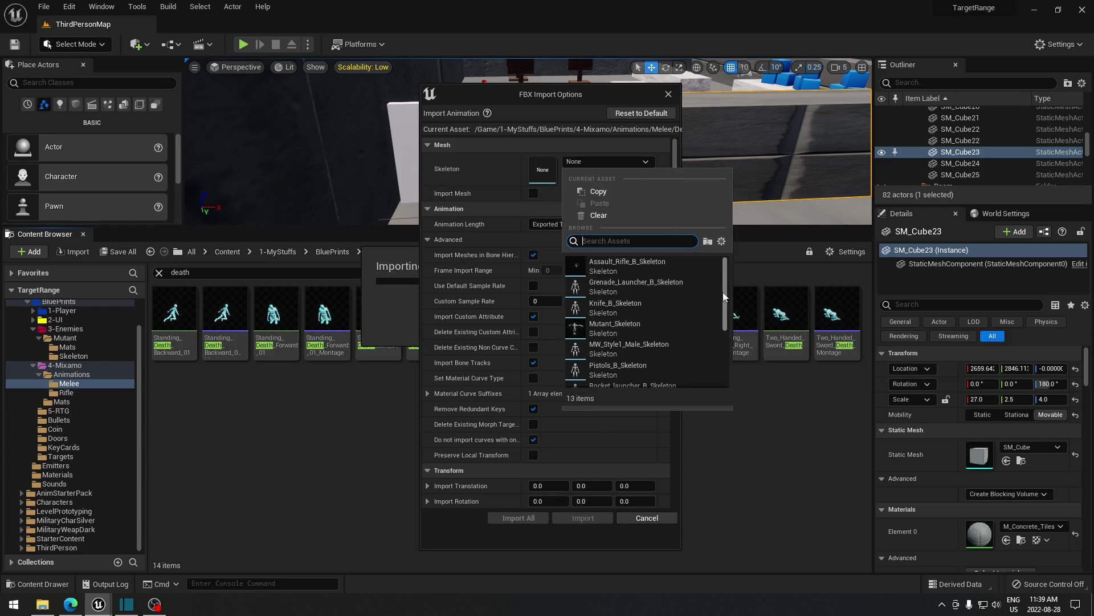
scroll(707, 276, "down", 5)
left_click(614, 379)
left_click(580, 518)
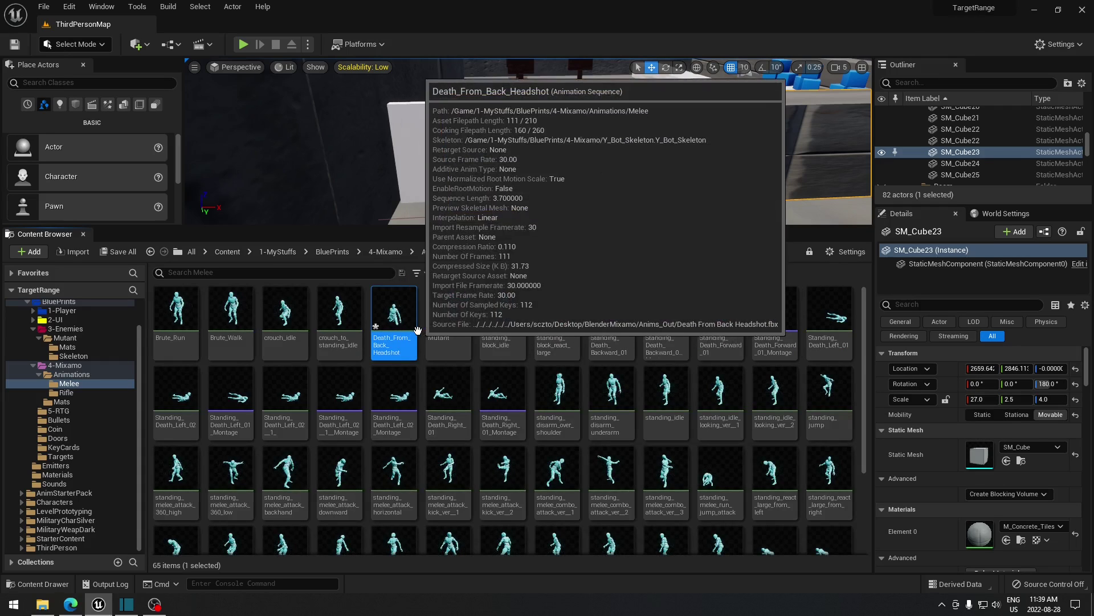
Filter the Melee folder by 'death' and preview Death_From_Back_Headshot
left_click(244, 276)
type("death")
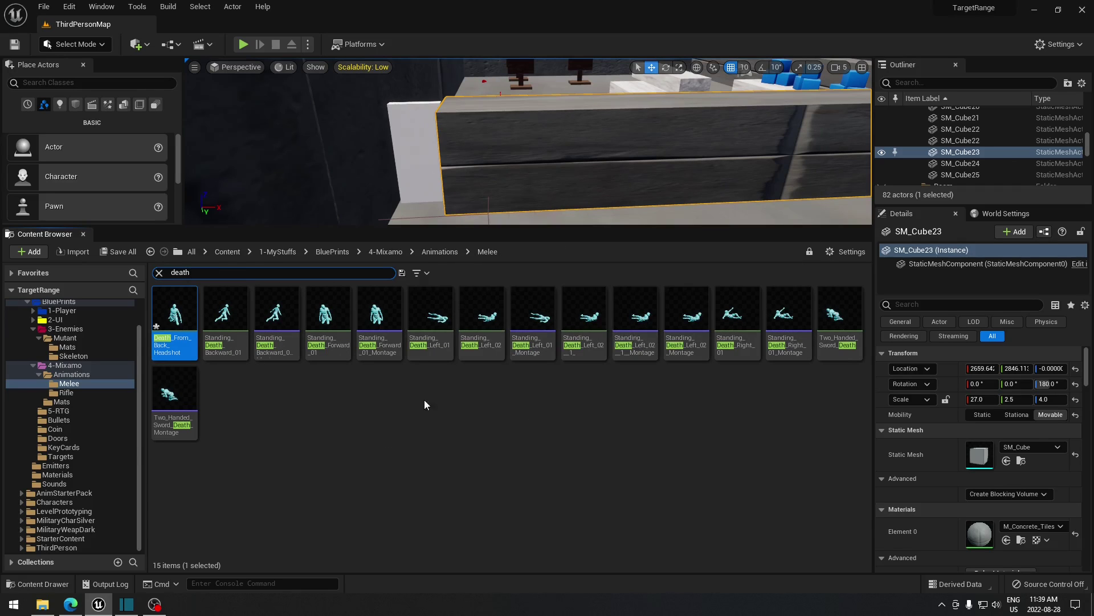
double_click(175, 320)
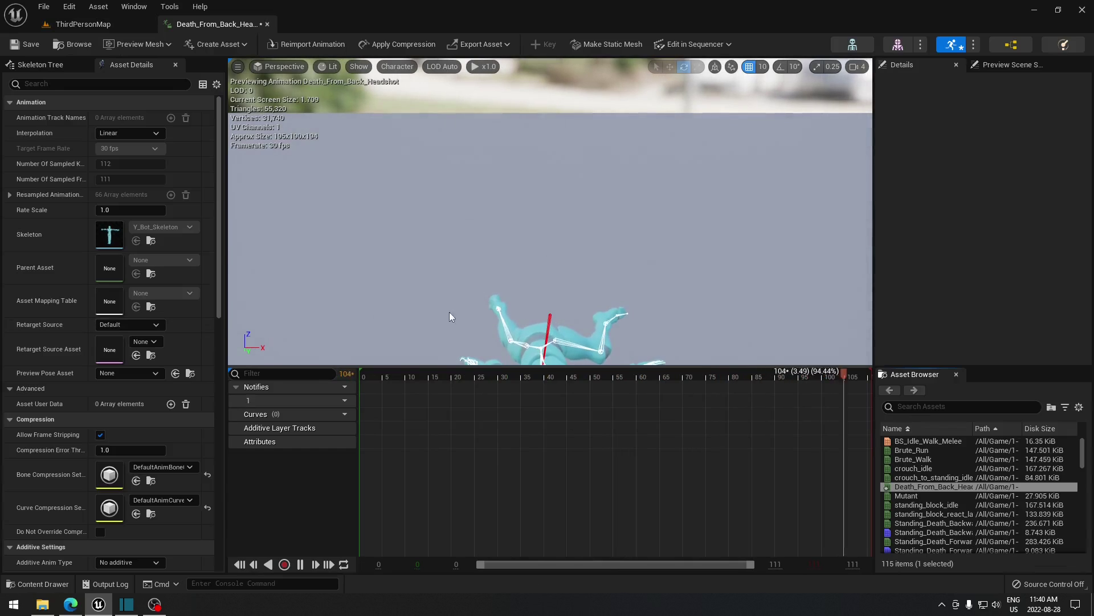
left_click(267, 24)
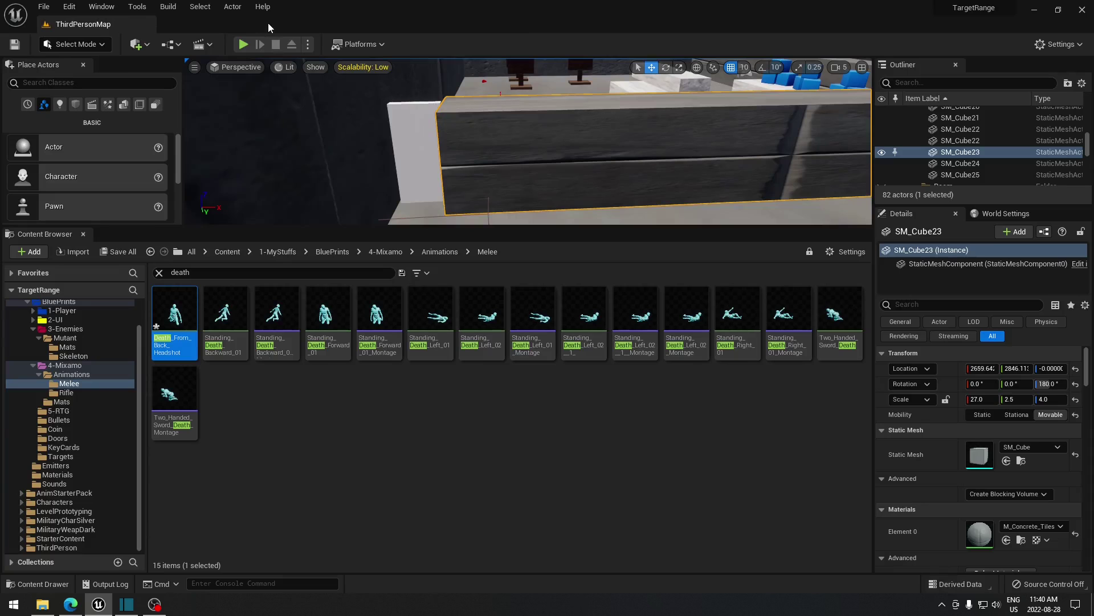
Create an AnimMontage from Death_From_Back_Headshot and open the new montage
right_click(180, 323)
mouse_move(329, 204)
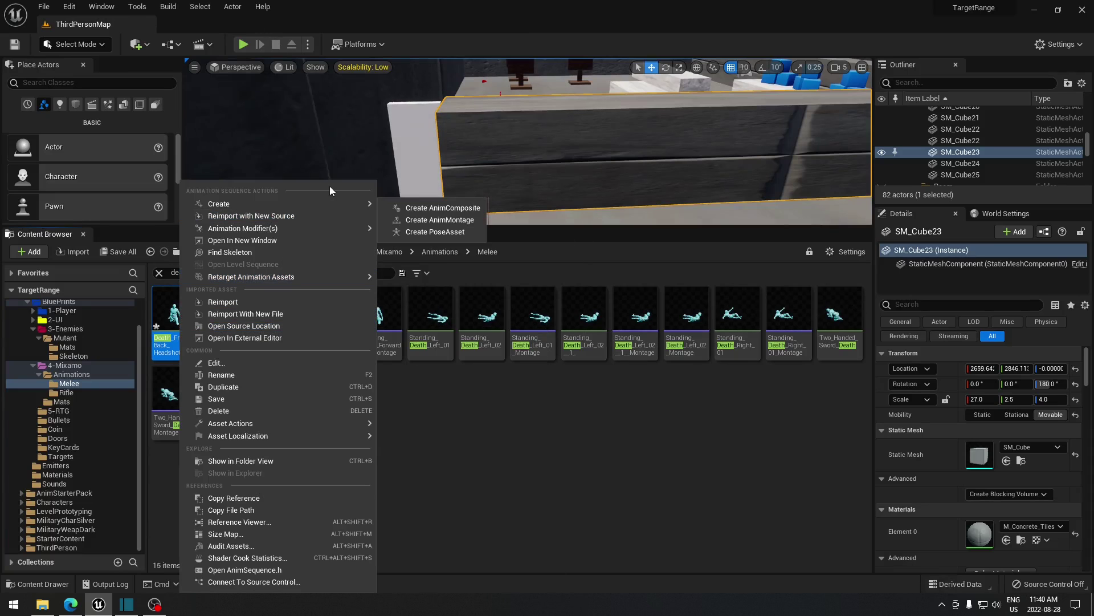
left_click(452, 226)
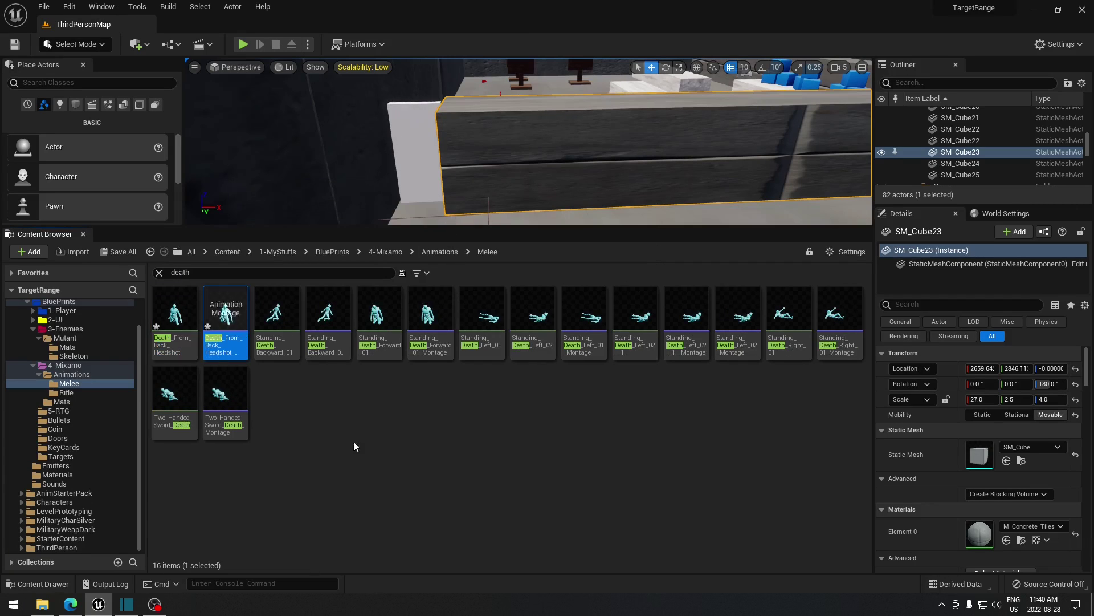
double_click(226, 317)
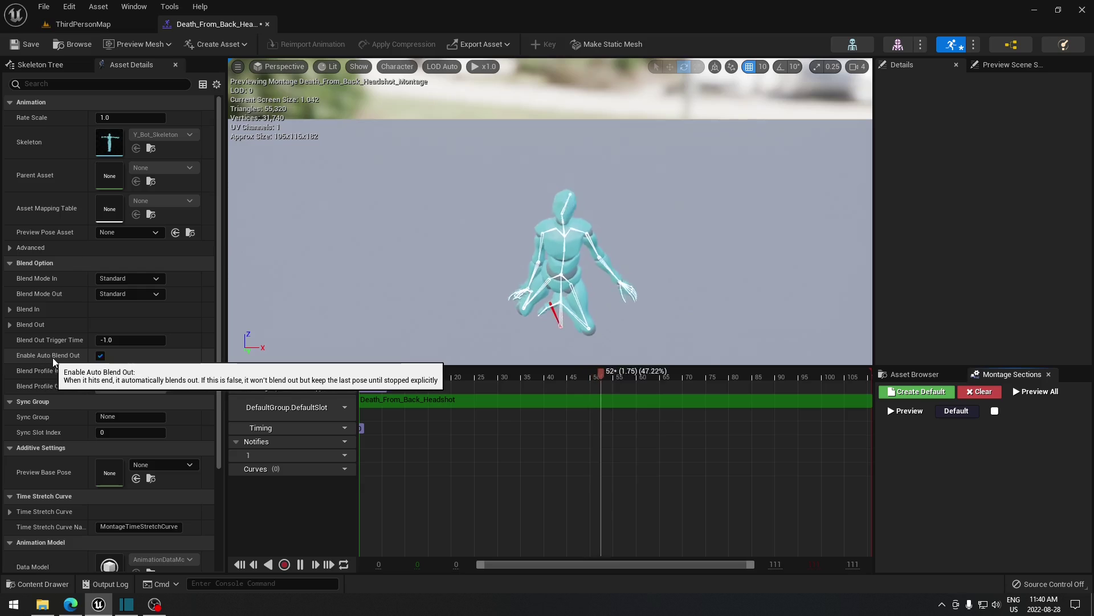
Uncheck Enable Auto Blend Out on Death_From_Back_Headshot_Montage, save it, and close the editor
left_click(100, 356)
left_click(26, 44)
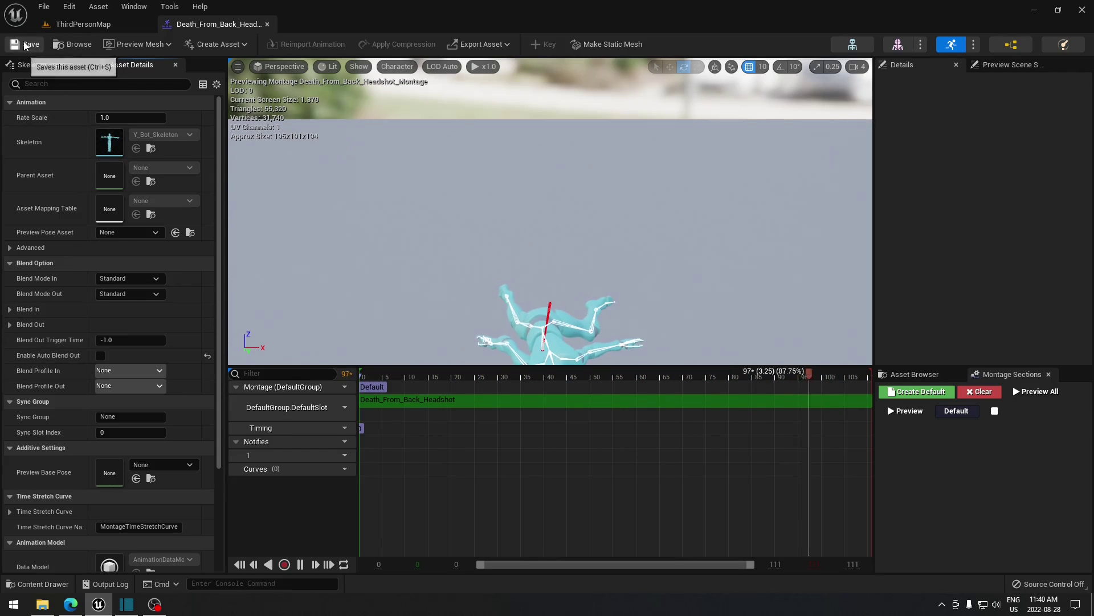
left_click(267, 23)
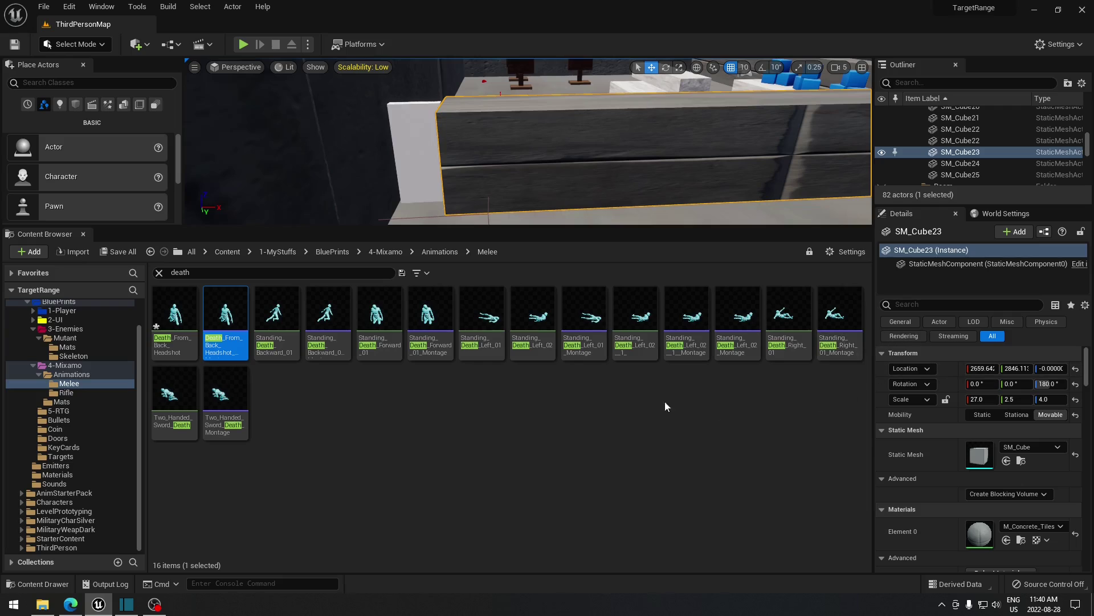
Clear the 'death' filter and open YBOT_Enemy_Anim_BP from the 3-Enemies folder
left_click(159, 273)
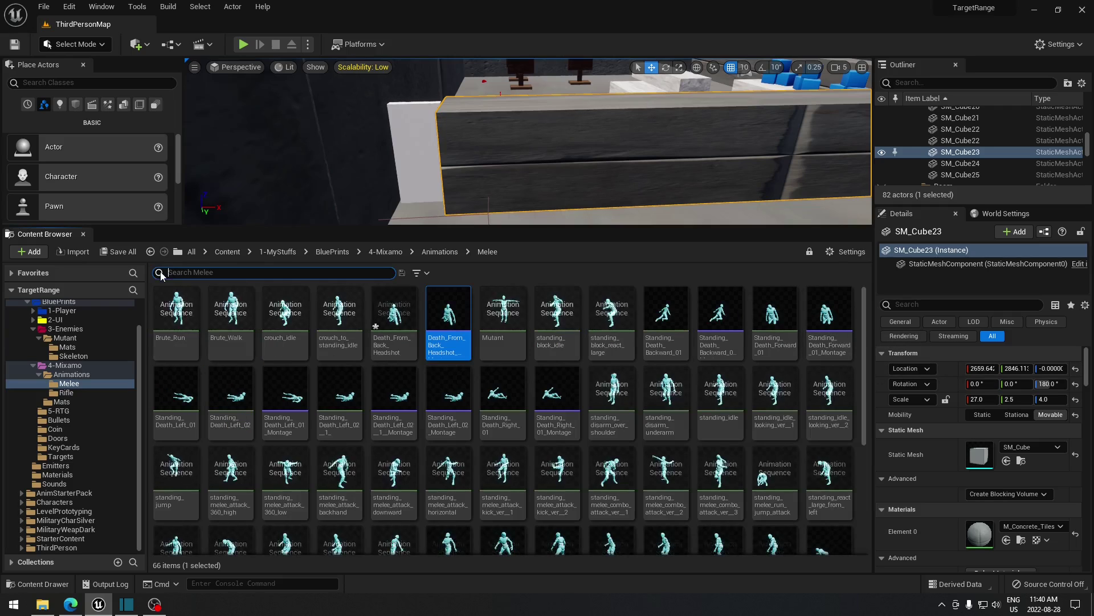
left_click(37, 583)
left_click(69, 480)
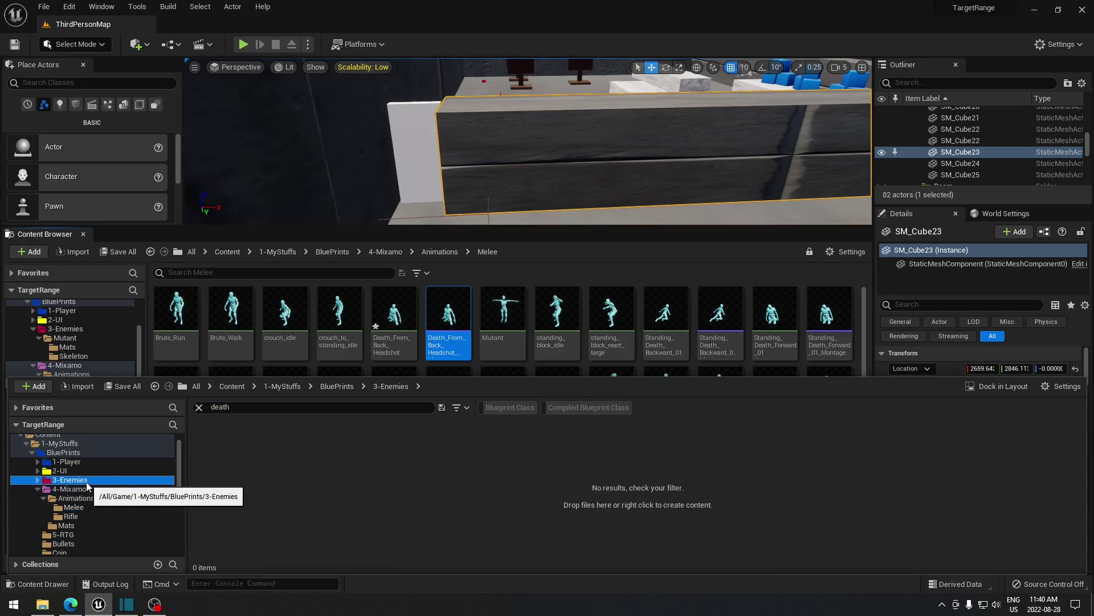
left_click(199, 407)
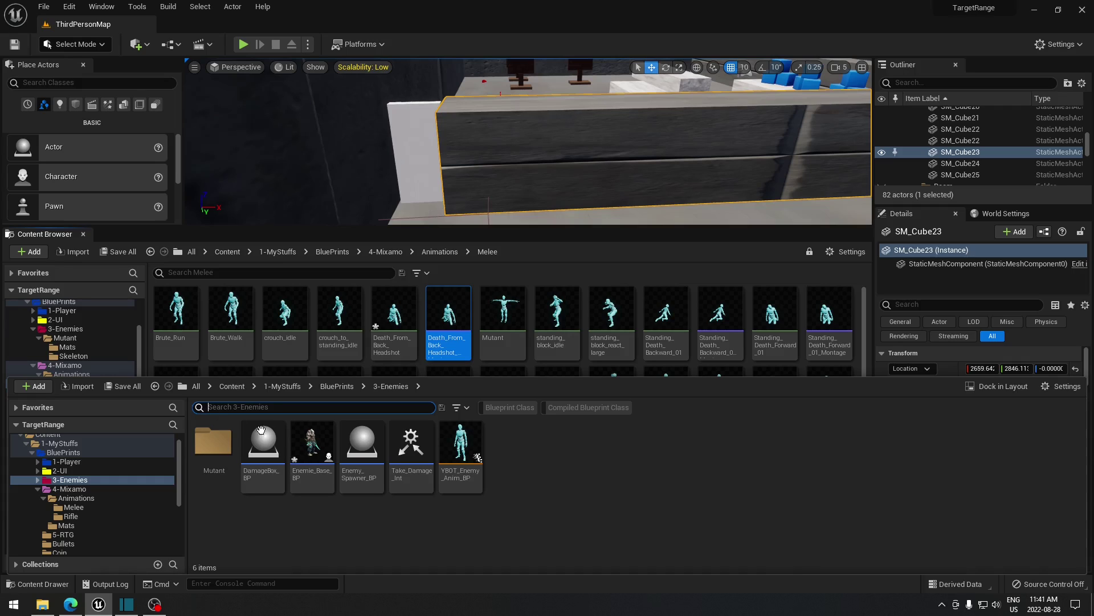
double_click(462, 451)
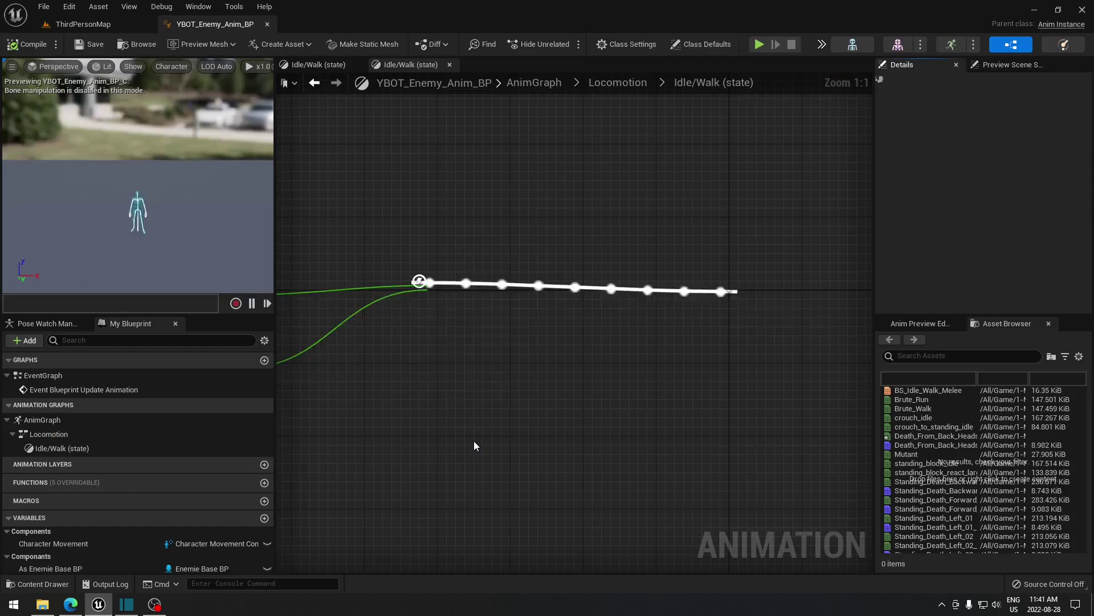
In the AnimGraph, insert a Slot 'DefaultSlot' node between Locomotion and Output Pose
right_click_drag(386, 447, 511, 467)
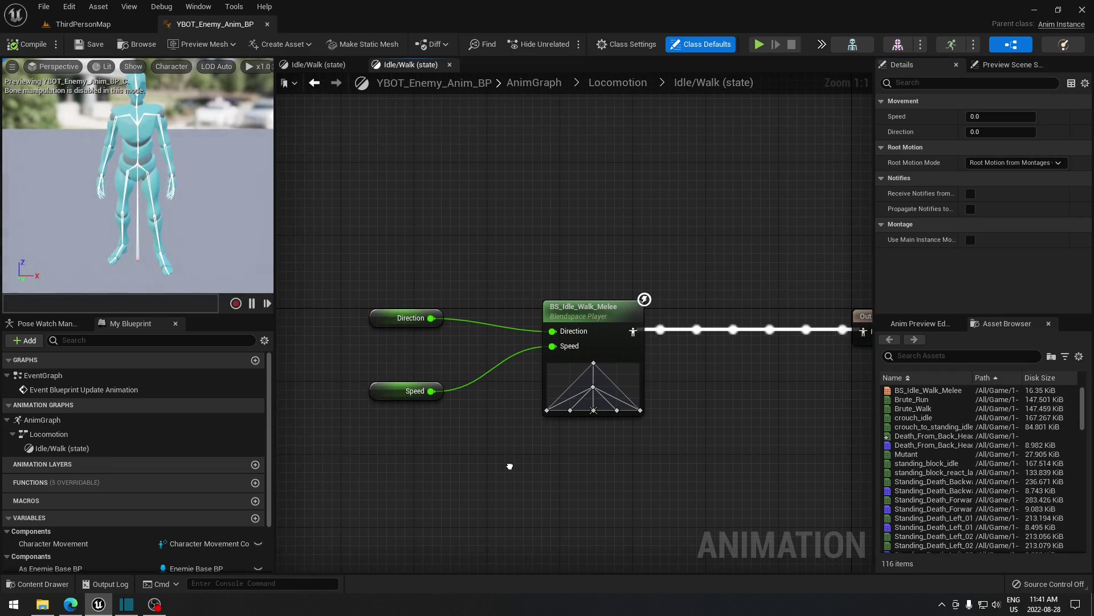
left_click(506, 86)
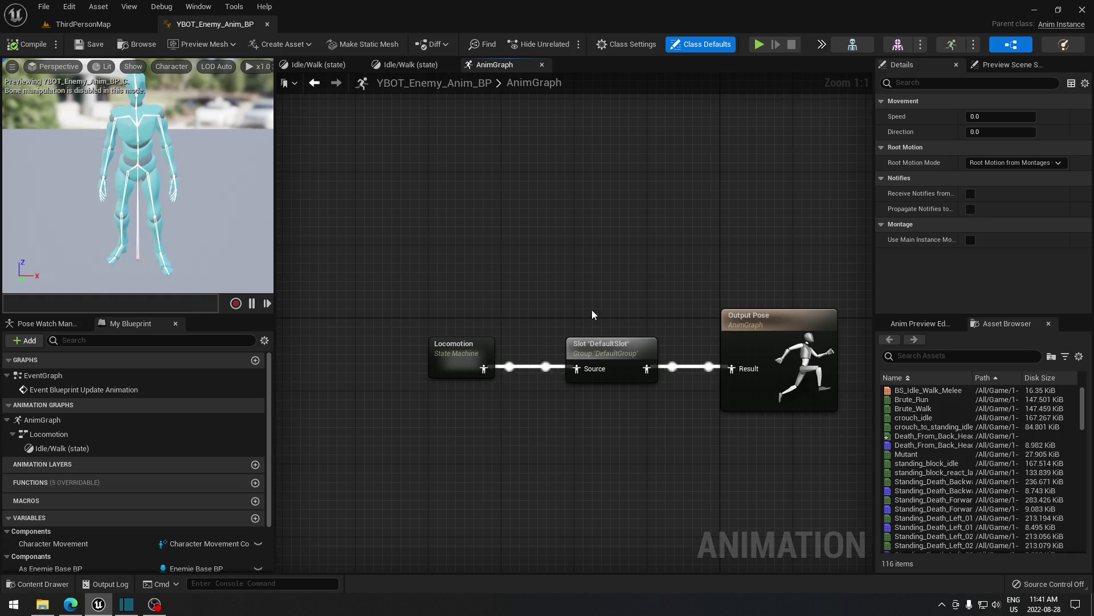
left_click_drag(559, 318, 683, 423)
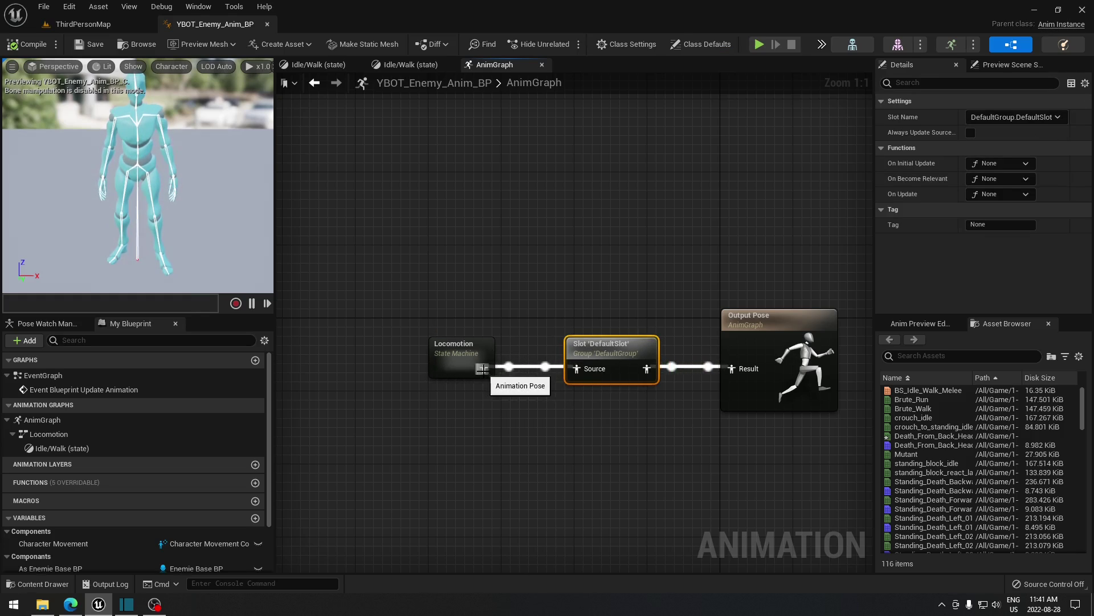
left_click_drag(483, 369, 556, 303)
type("default")
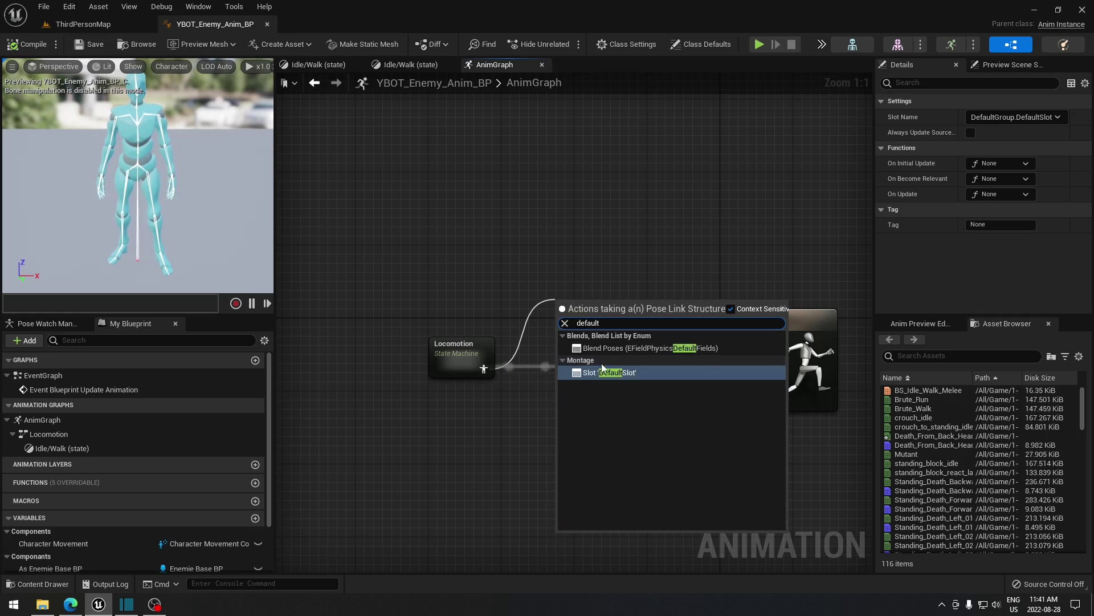
key("Return")
left_click_drag(556, 295, 669, 429)
left_click_drag(518, 241, 687, 439)
left_click_drag(516, 249, 697, 454)
left_click_drag(390, 183, 692, 449)
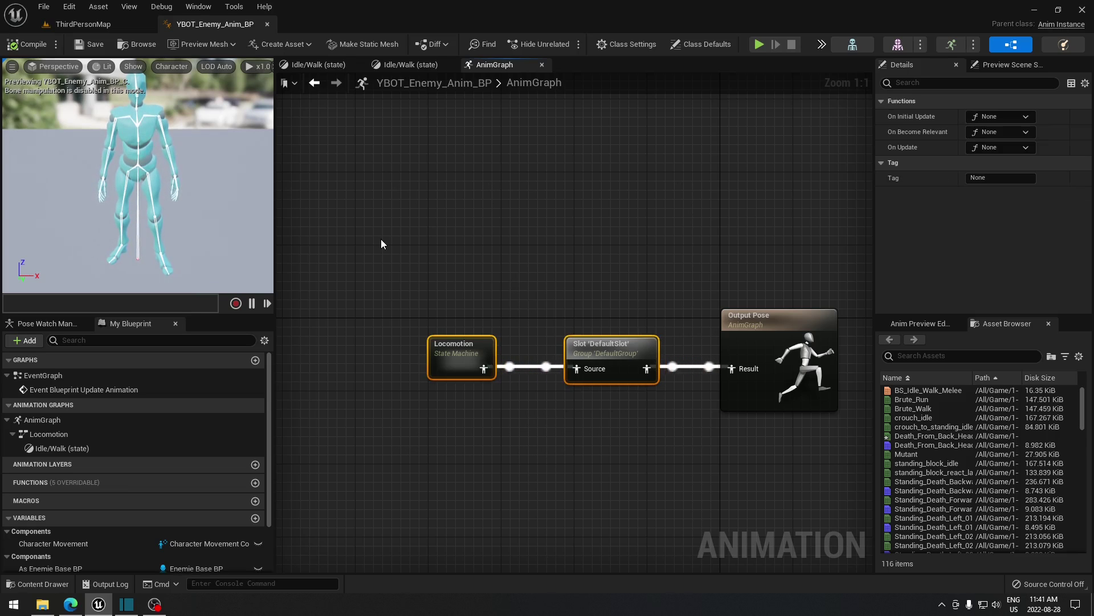
Switch to the ThirdPersonMap tab and browse the 3-Enemies folder
left_click(84, 24)
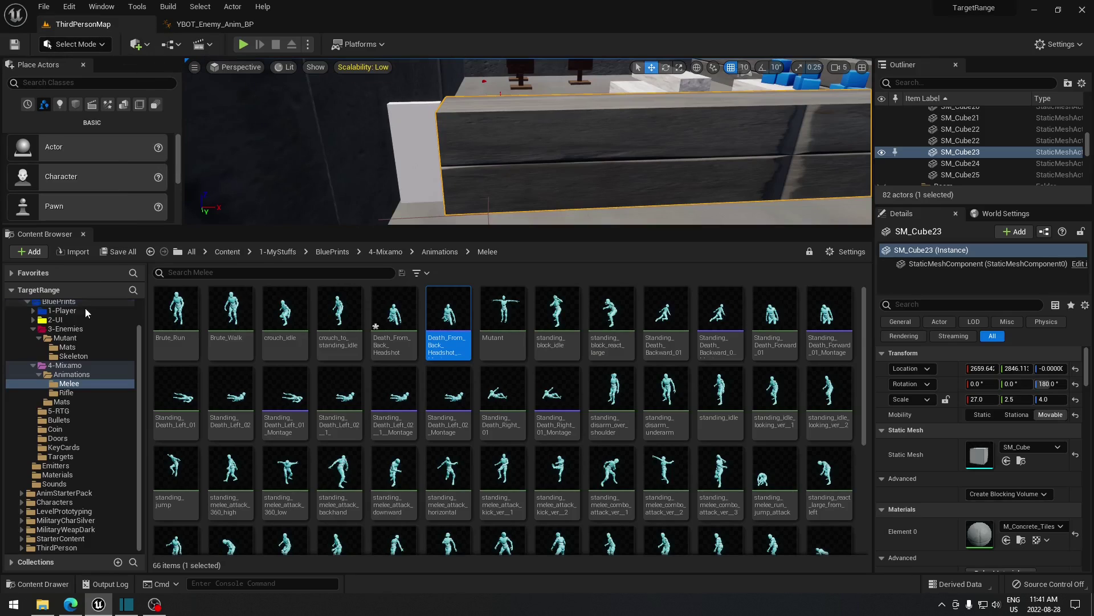
left_click(83, 329)
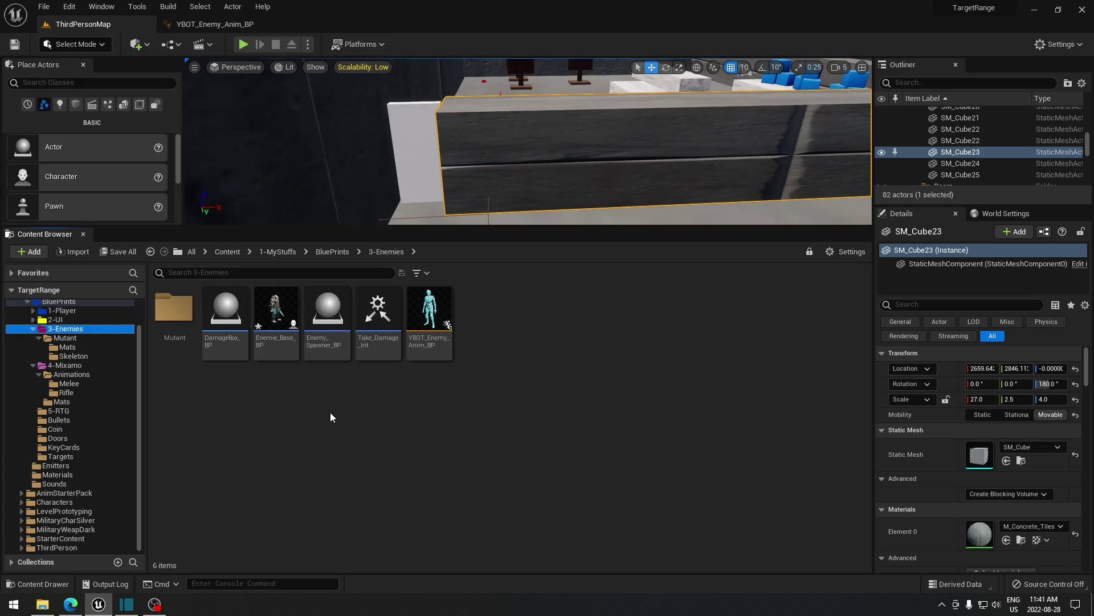
Open the Enemie_Base_BP blueprint
mouse_move(284, 336)
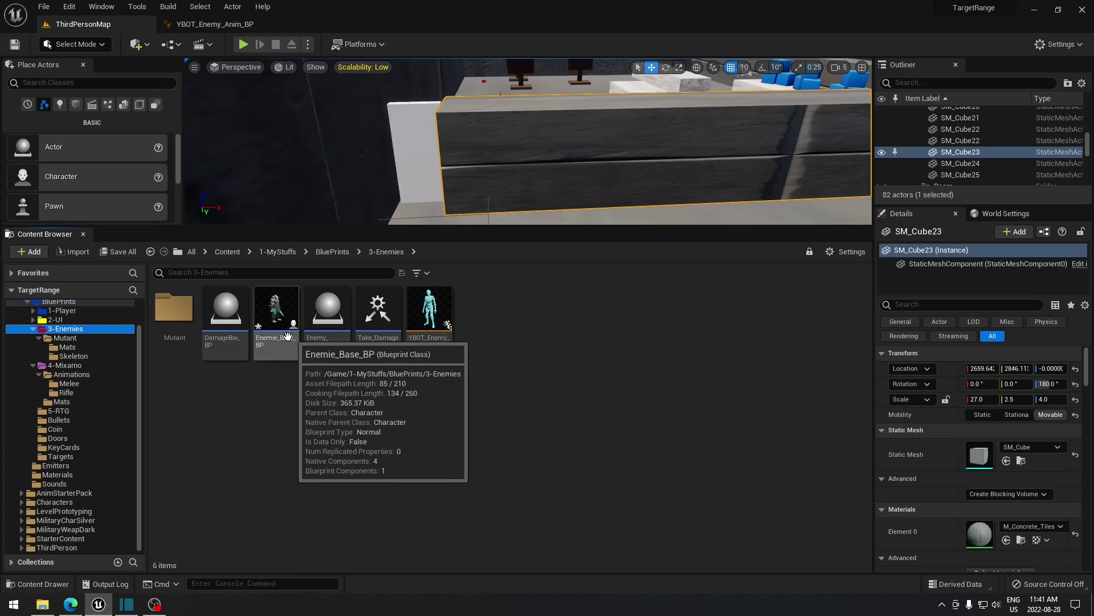
left_click(277, 328)
double_click(277, 328)
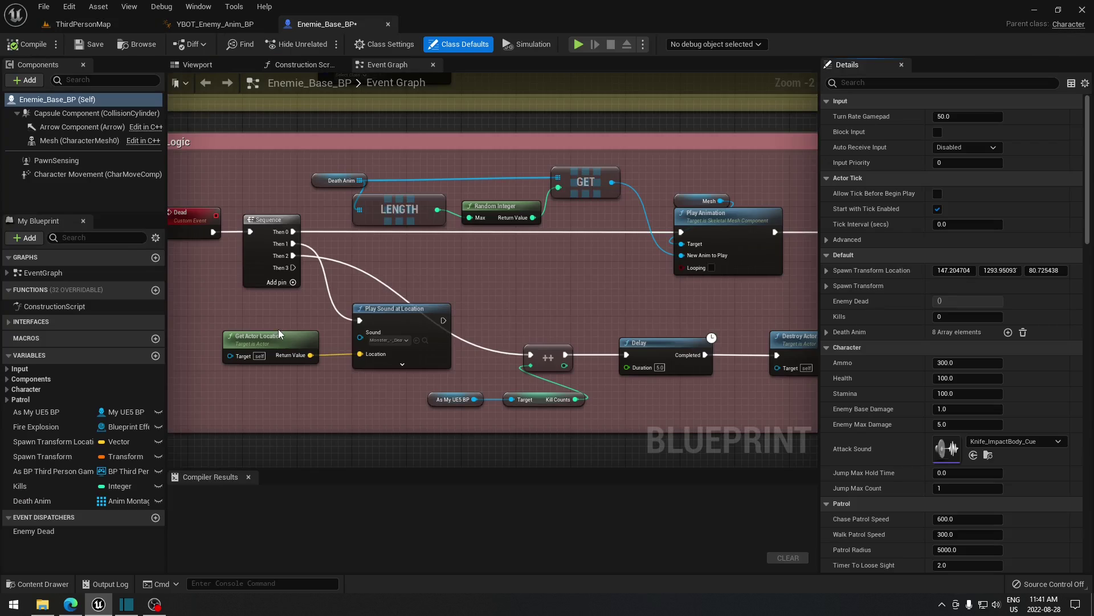
Frame the Dead Logic comment's Death Anim, LENGTH, Random Integer and GET nodes in the Event Graph
right_click_drag(409, 240, 351, 330)
scroll(327, 341, "up", 1)
left_click(372, 278)
left_click_drag(371, 277, 324, 262)
left_click_drag(253, 243, 650, 319)
scroll(504, 383, "down", 3)
right_click_drag(504, 383, 450, 294)
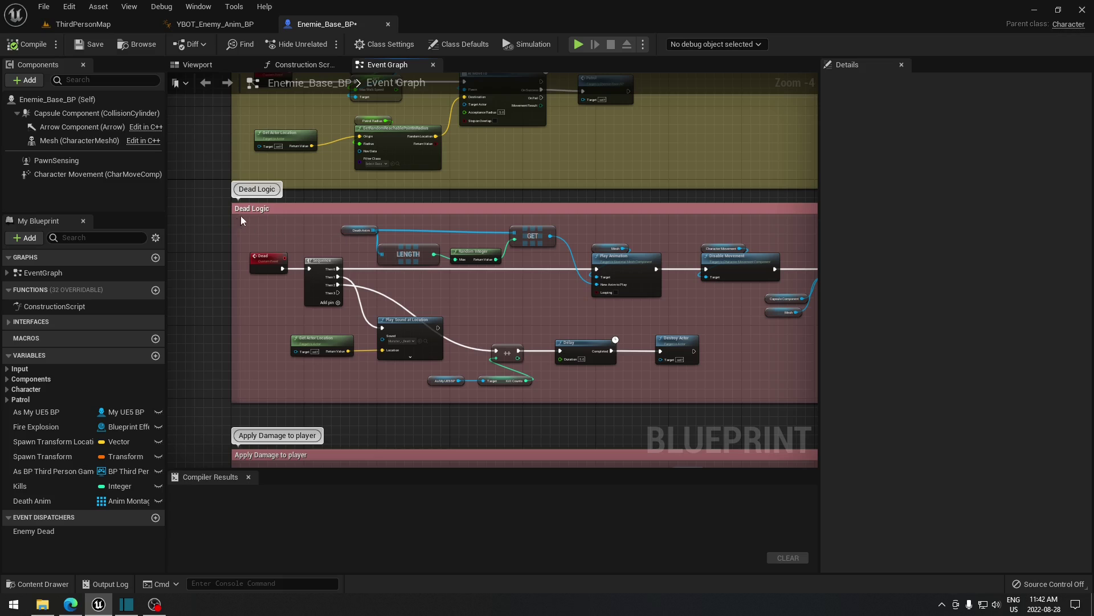
right_click_drag(506, 275, 448, 265)
scroll(406, 280, "up", 2)
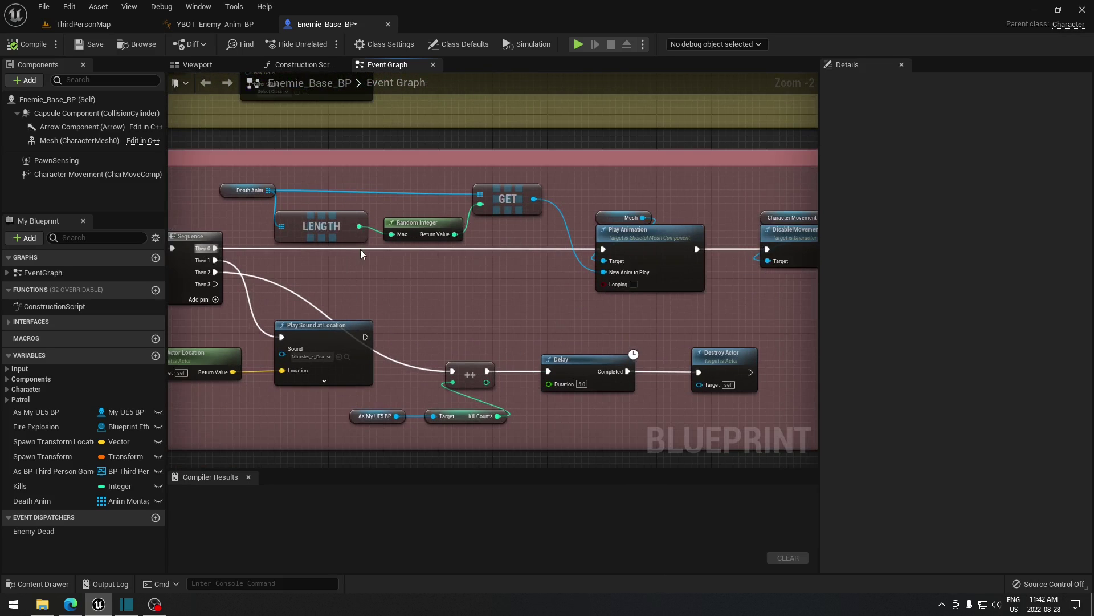
right_click_drag(360, 249, 366, 277)
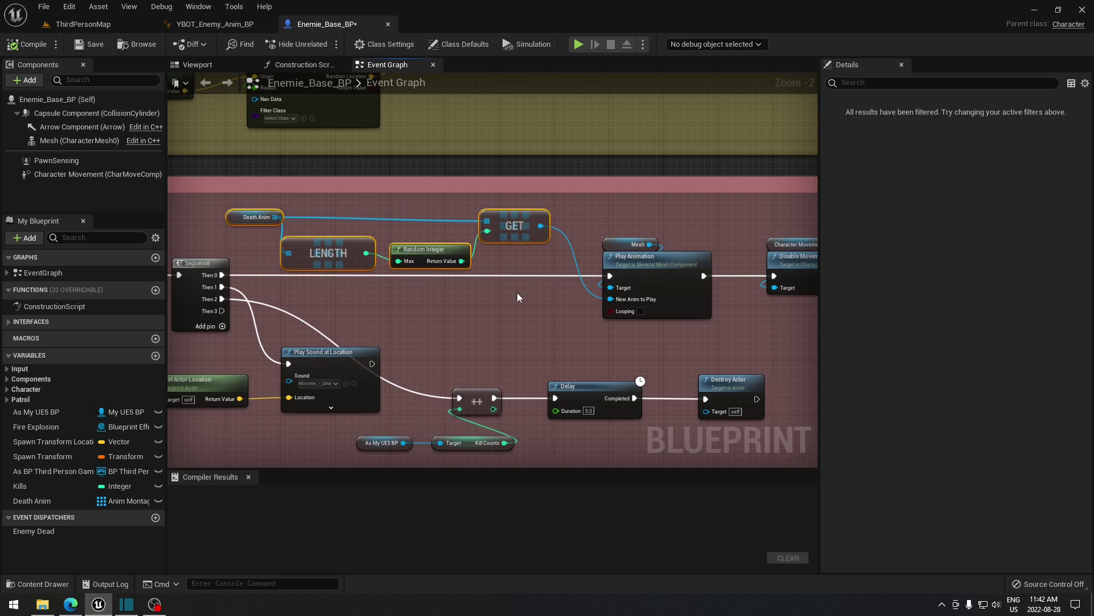
scroll(514, 299, "up", 2)
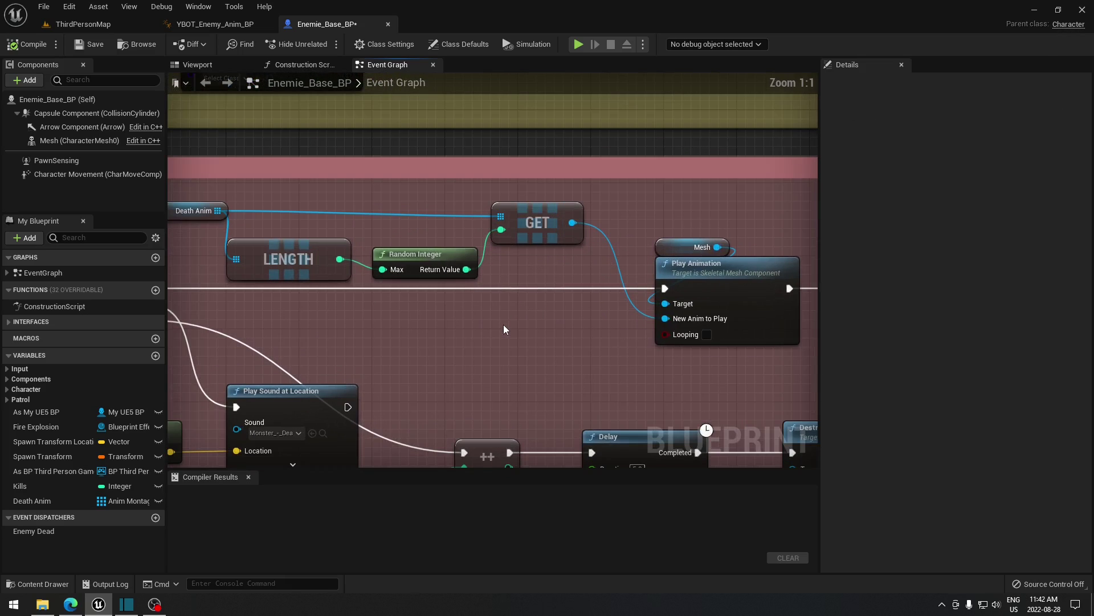
right_click_drag(504, 324, 540, 346)
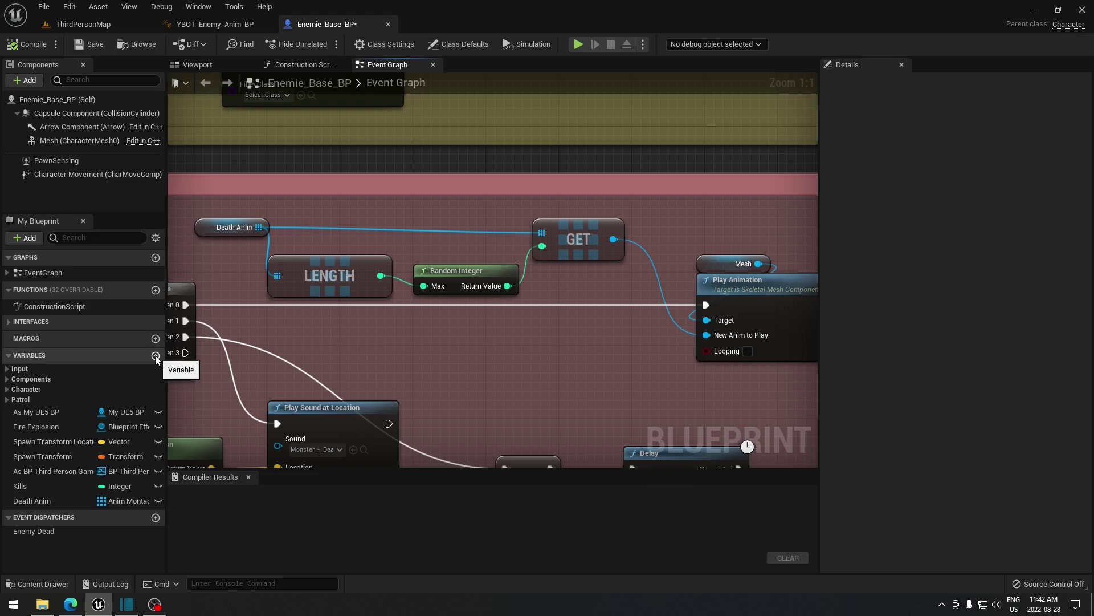
Confirm Death Anim is an Anim Montage object reference array with eight default elements
left_click(28, 502)
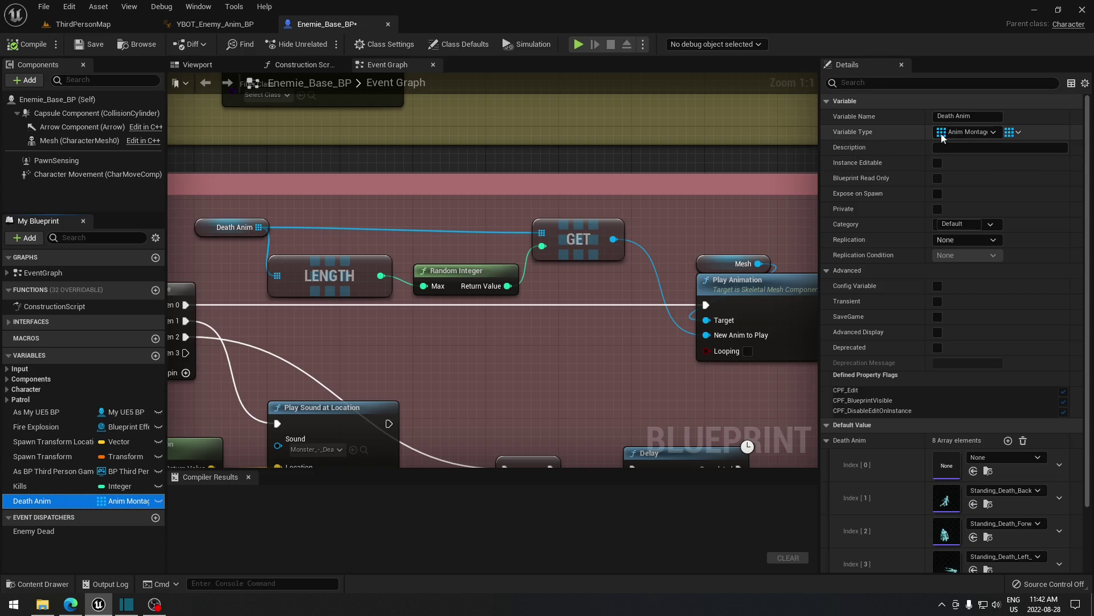
left_click(994, 133)
type("anima")
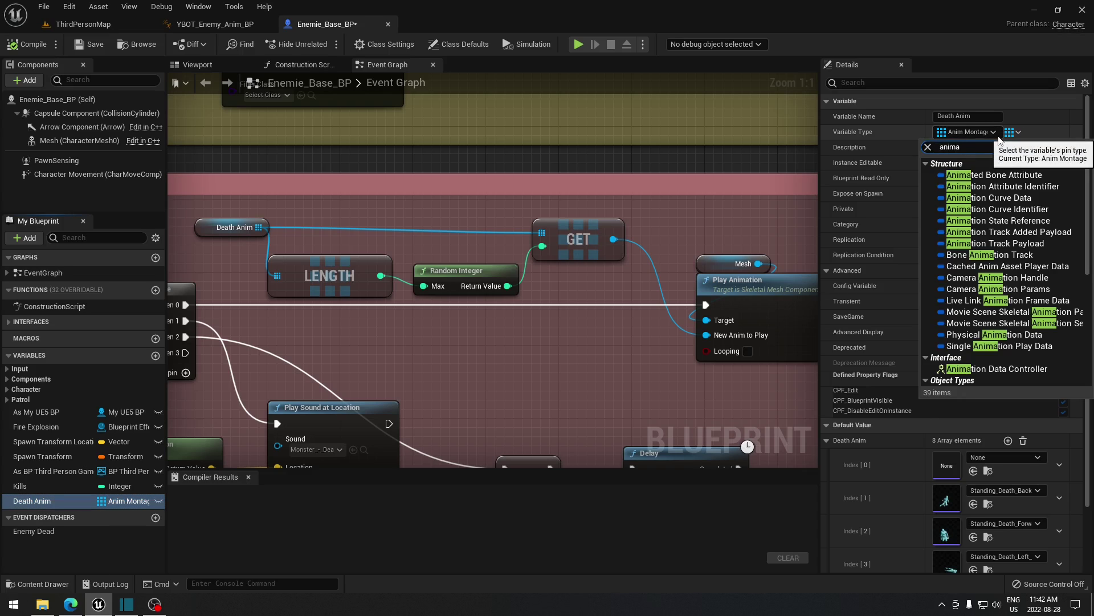
key("BackSpace")
type(" mon")
mouse_move(958, 175)
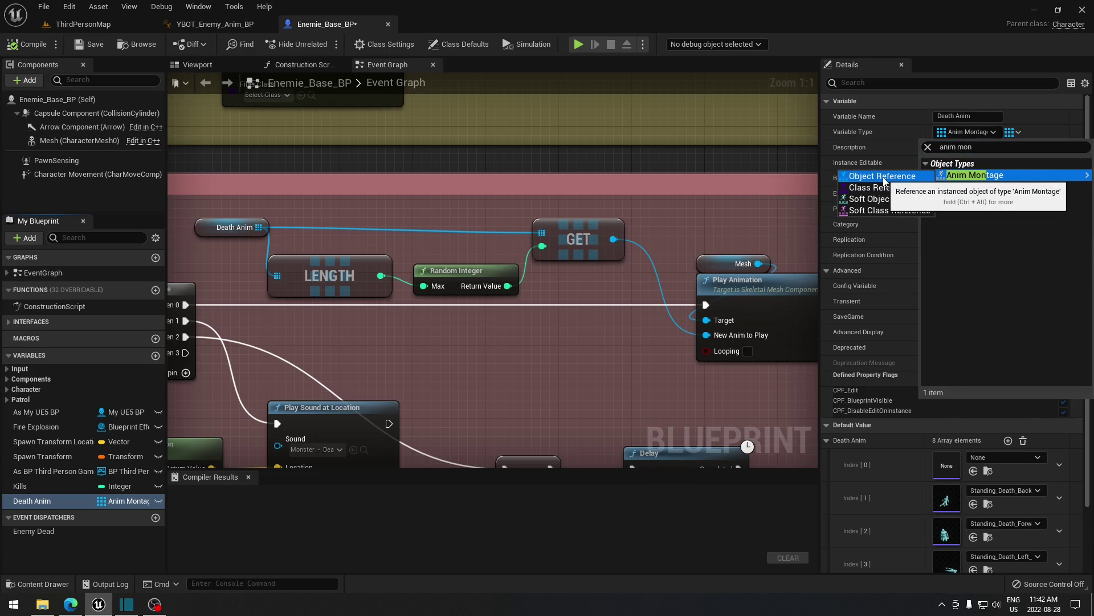
left_click(883, 179)
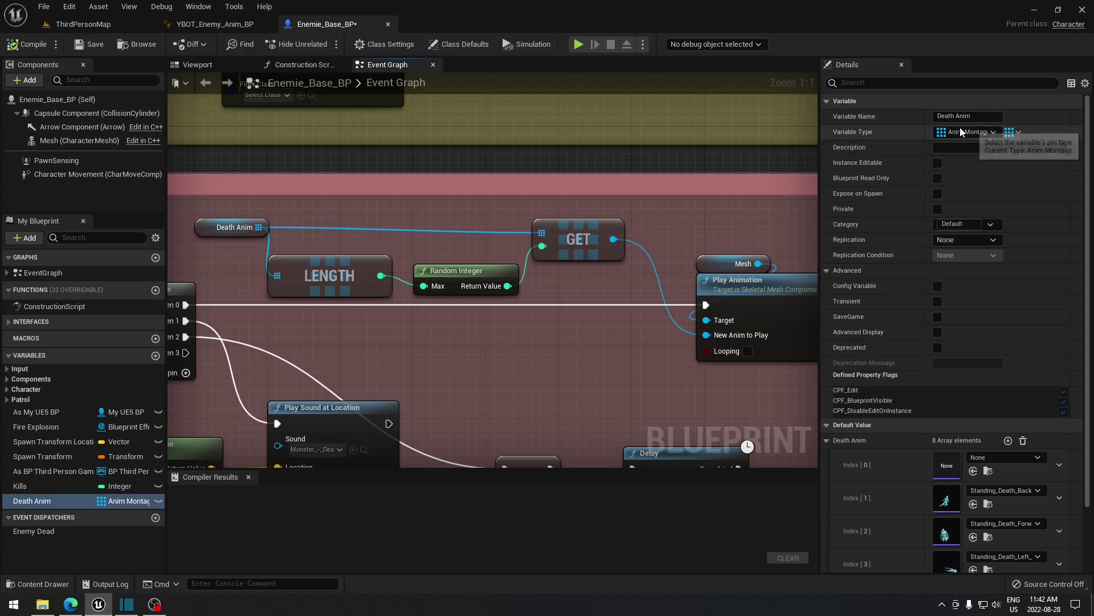
left_click(1020, 133)
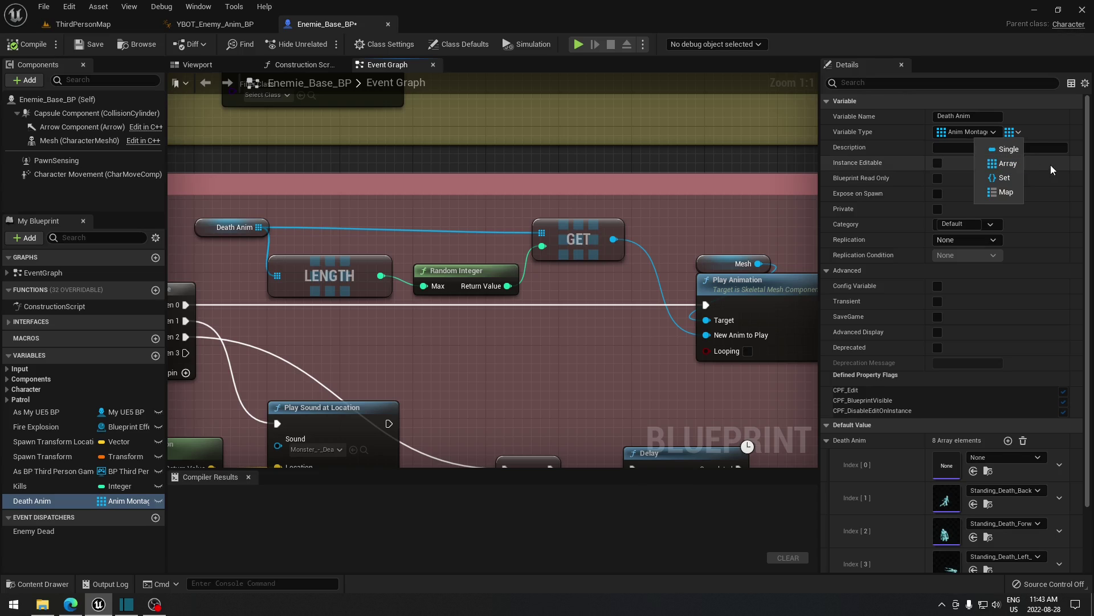
left_click(877, 163)
scroll(951, 342, "down", 2)
scroll(952, 342, "down", 2)
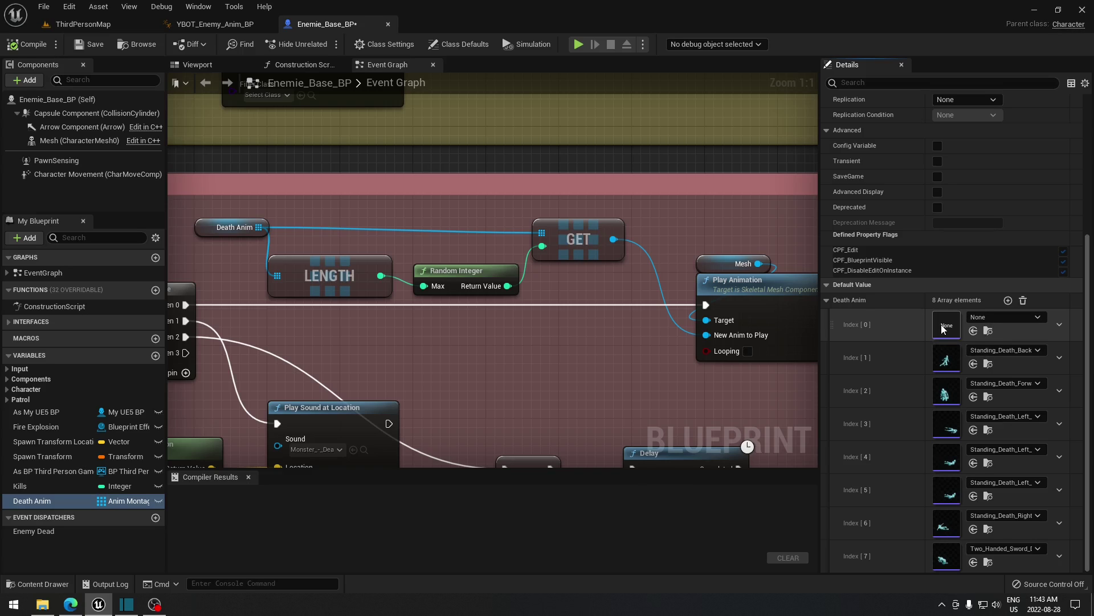
Assign Death_From_Back_Headshot_Montage to Index [0] of the Death Anim array
left_click(1037, 318)
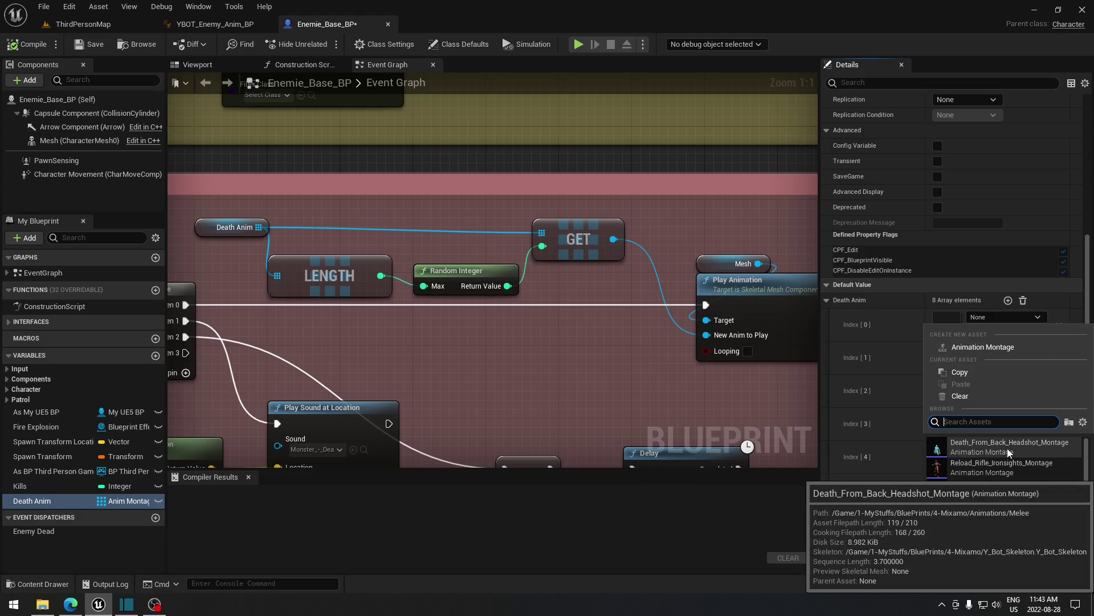
left_click(1024, 448)
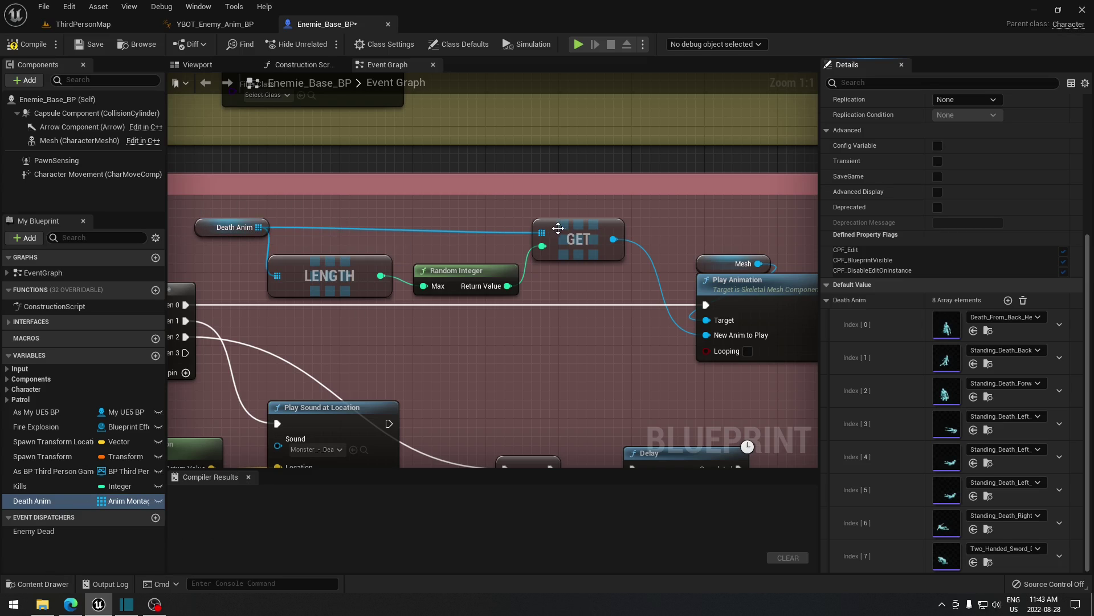
left_click_drag(606, 234, 606, 225)
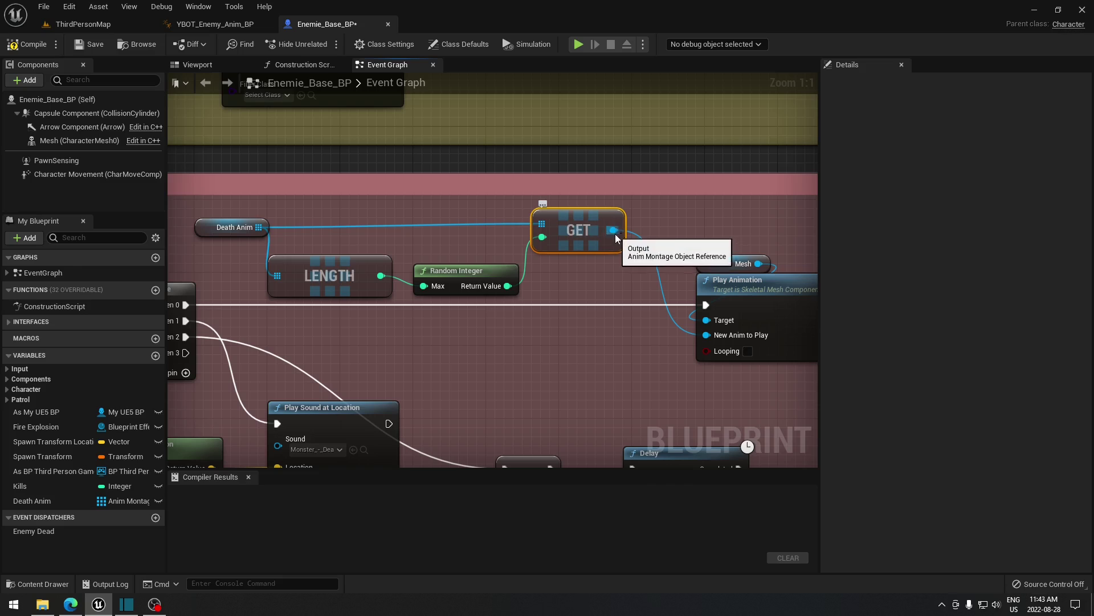
left_click_drag(258, 227, 403, 228)
type("get")
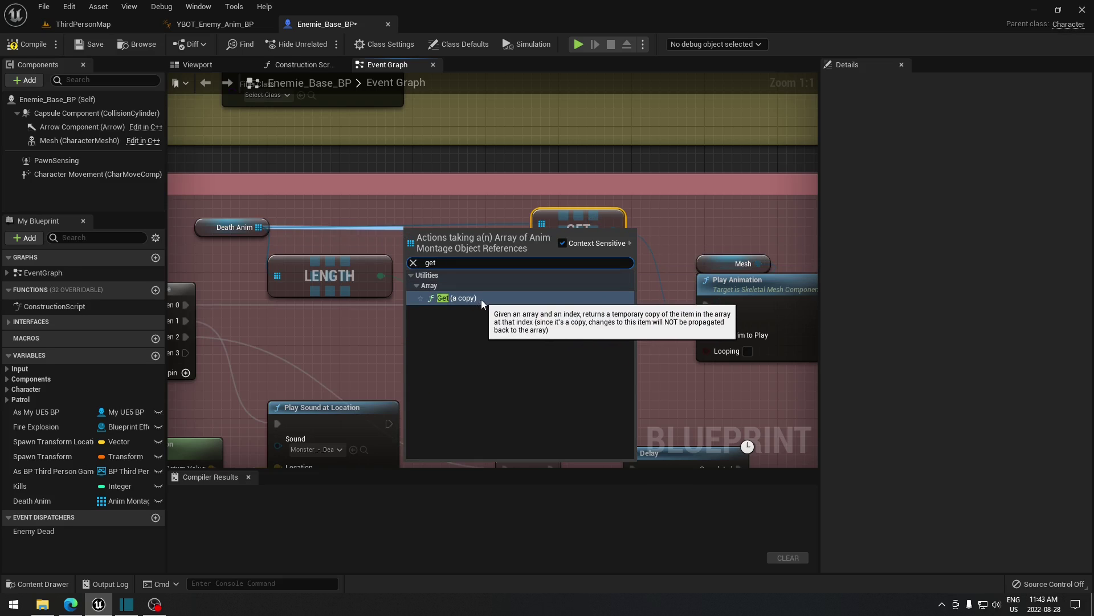
left_click(635, 285)
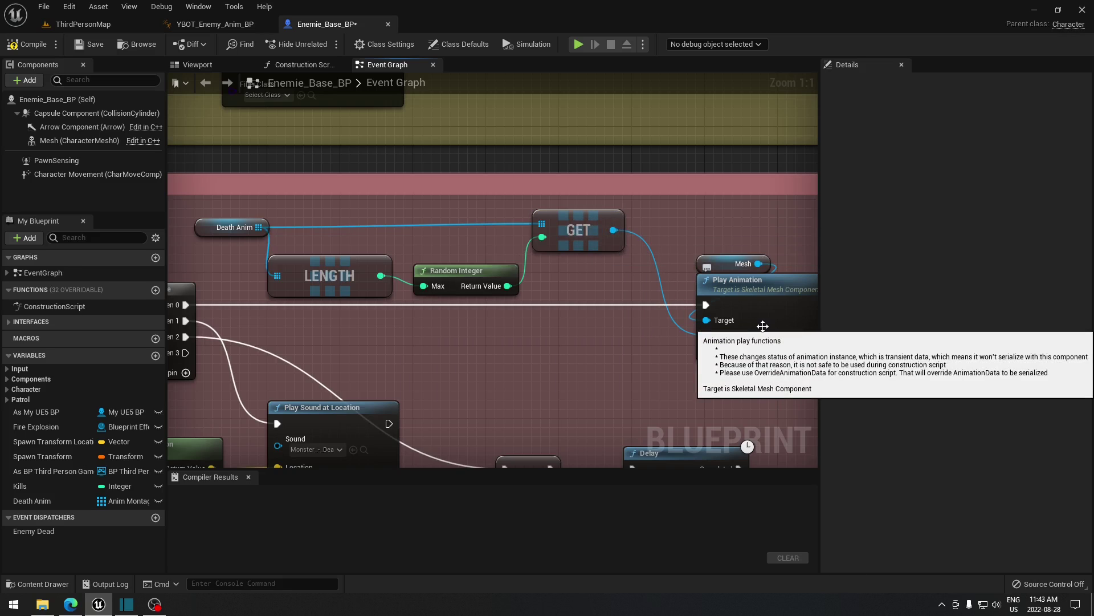
right_click_drag(737, 300, 671, 302)
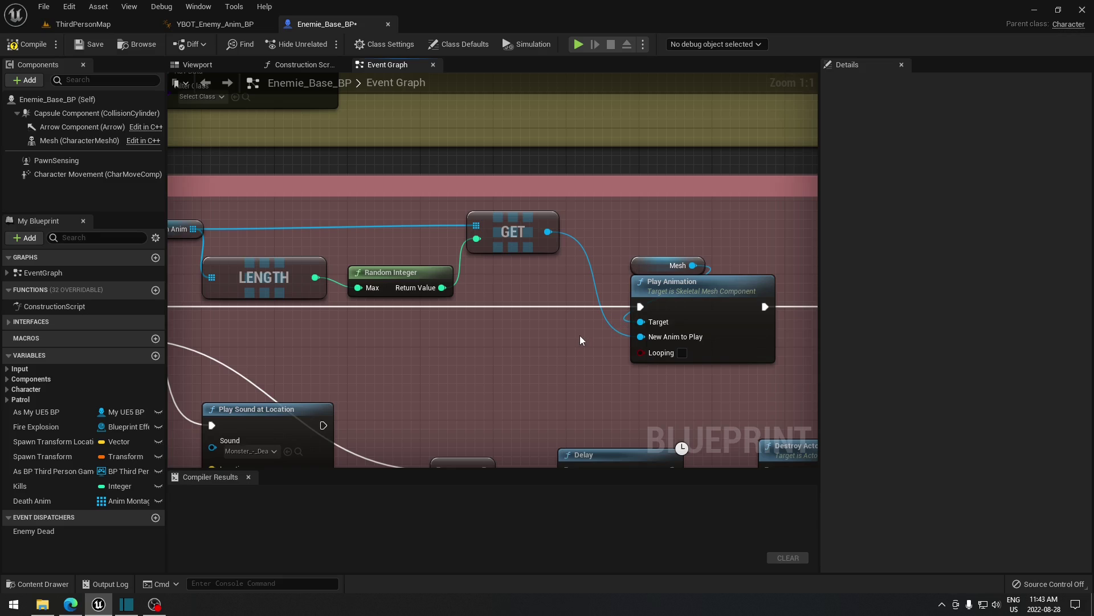
right_click_drag(580, 340, 680, 366)
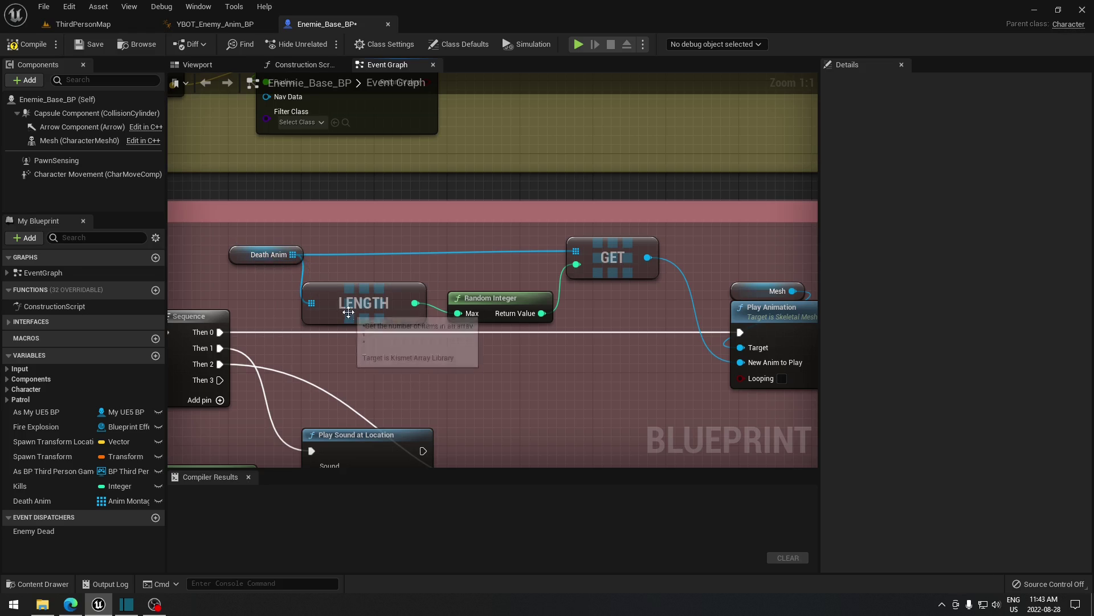
right_click_drag(415, 354, 462, 372)
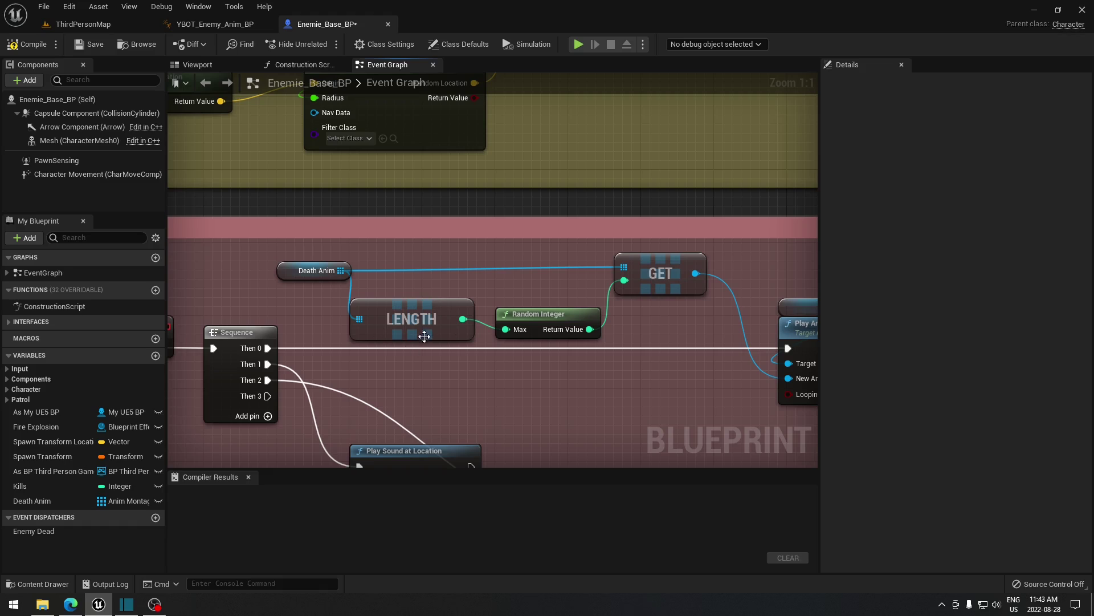
left_click(402, 308)
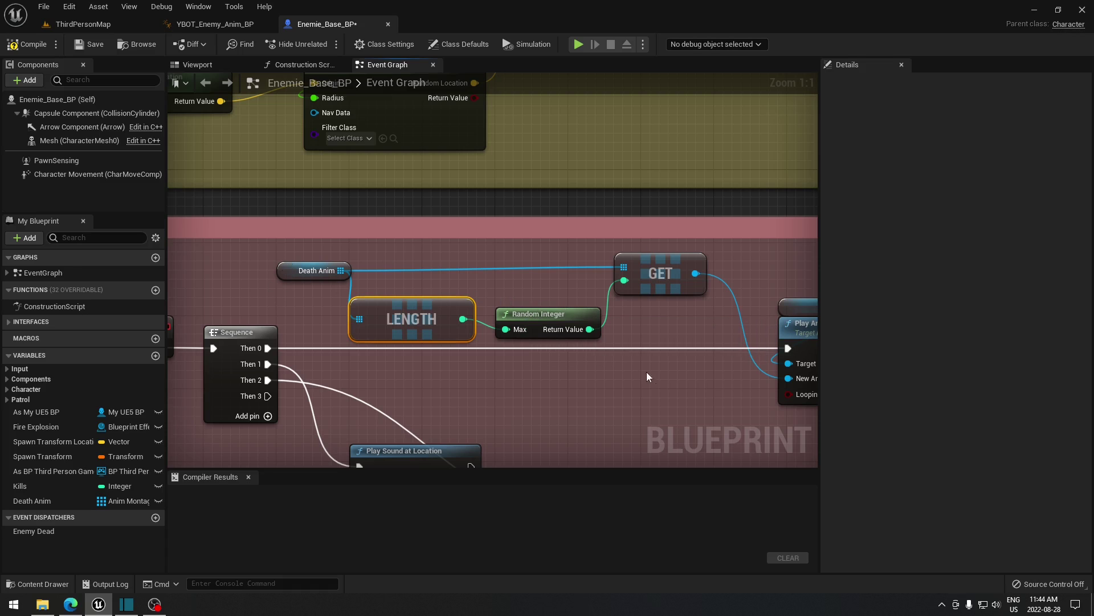
right_click_drag(654, 379, 508, 369)
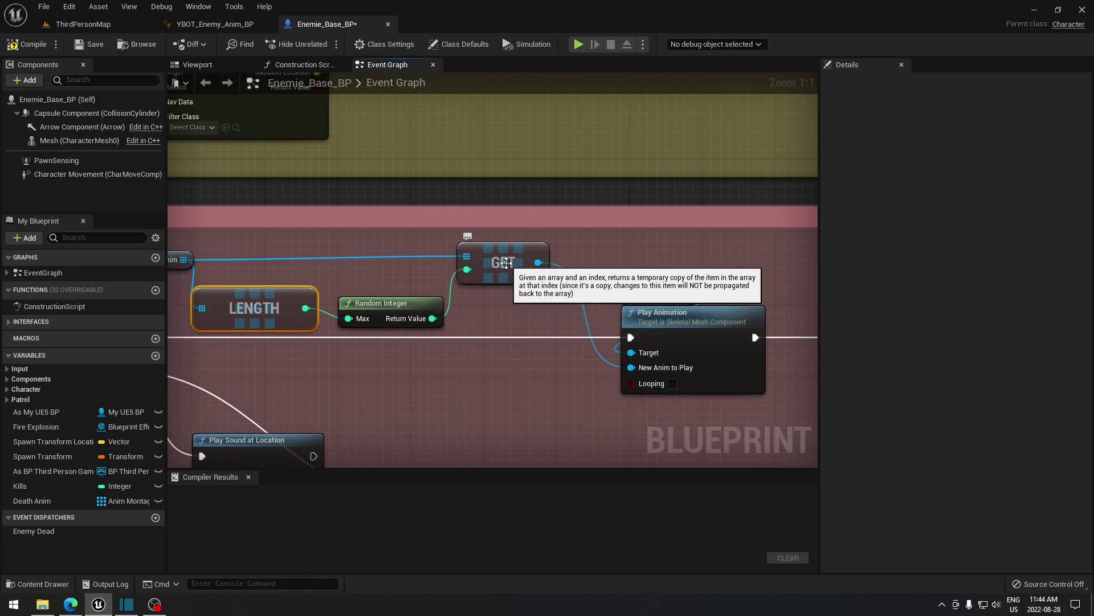
right_click_drag(508, 263, 363, 248)
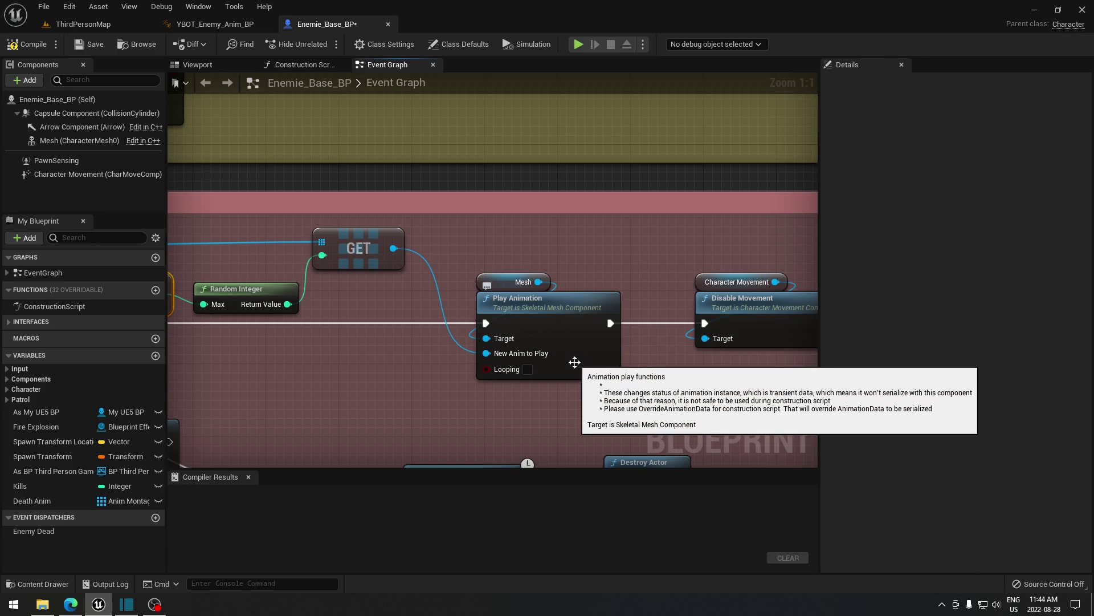
Select the Death Anim getter in Dead Logic to list its eight death montages in Details
scroll(473, 407, "down", 4)
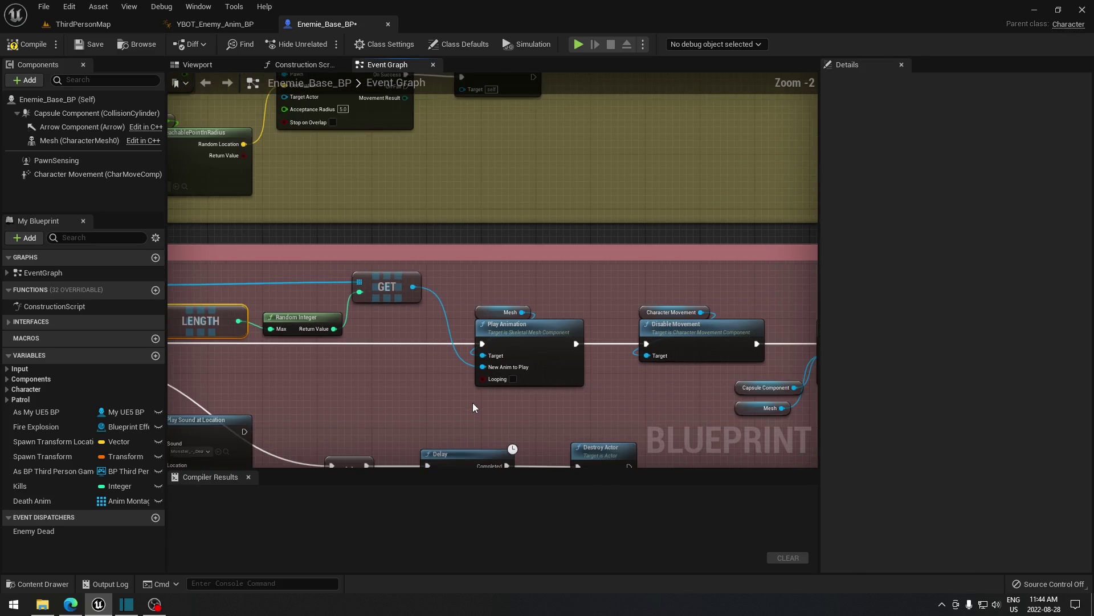
right_click_drag(473, 407, 488, 296)
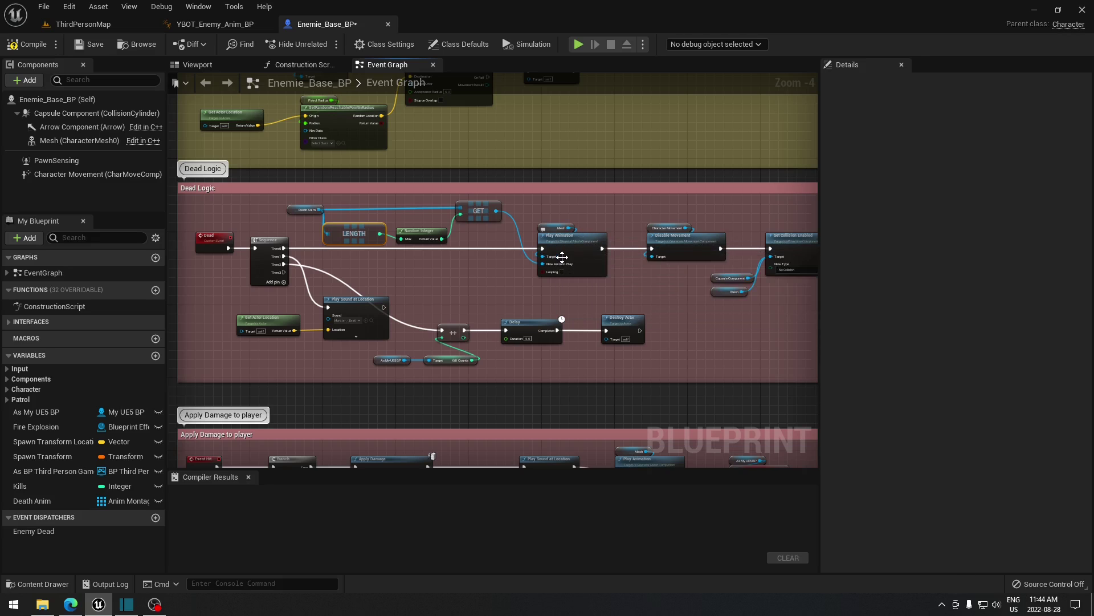
scroll(573, 249, "up", 4)
right_click_drag(573, 248, 678, 300)
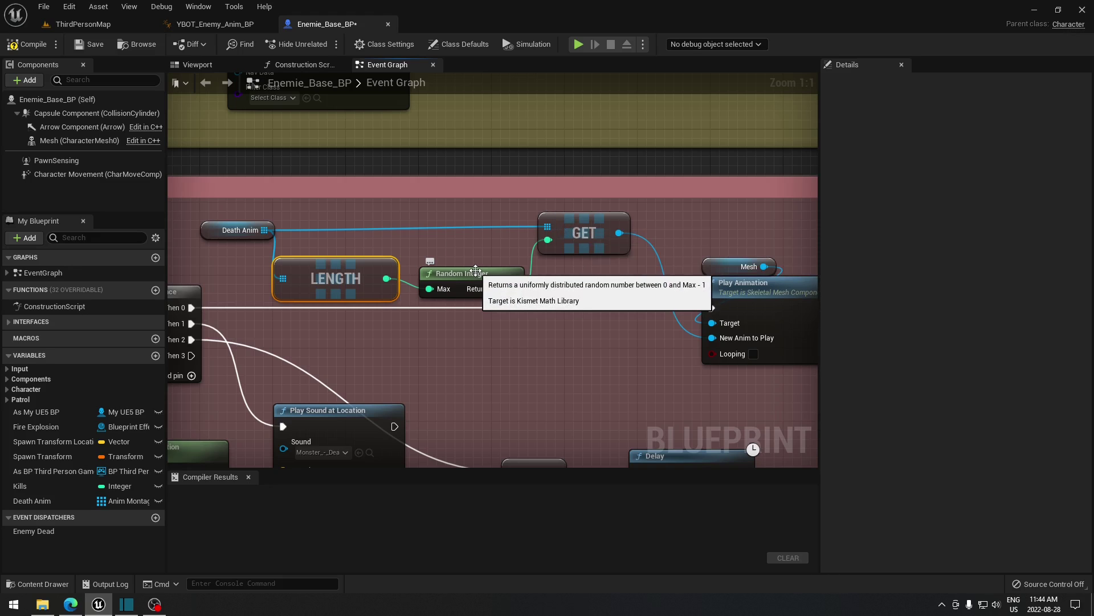
left_click_drag(184, 213, 290, 242)
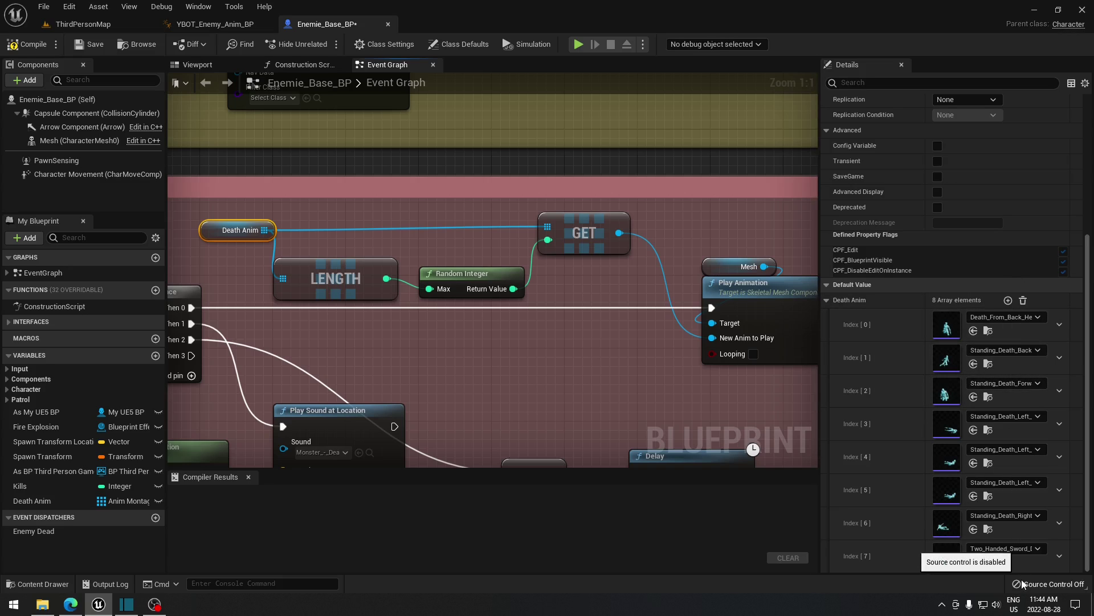
right_click_drag(693, 389, 558, 371)
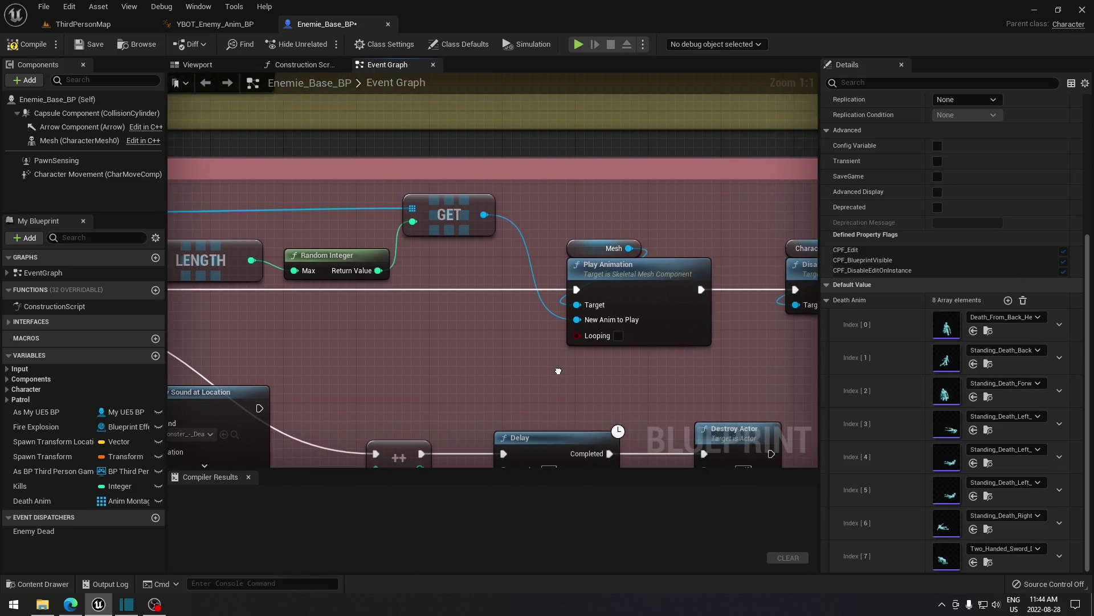
right_click_drag(725, 406, 481, 381)
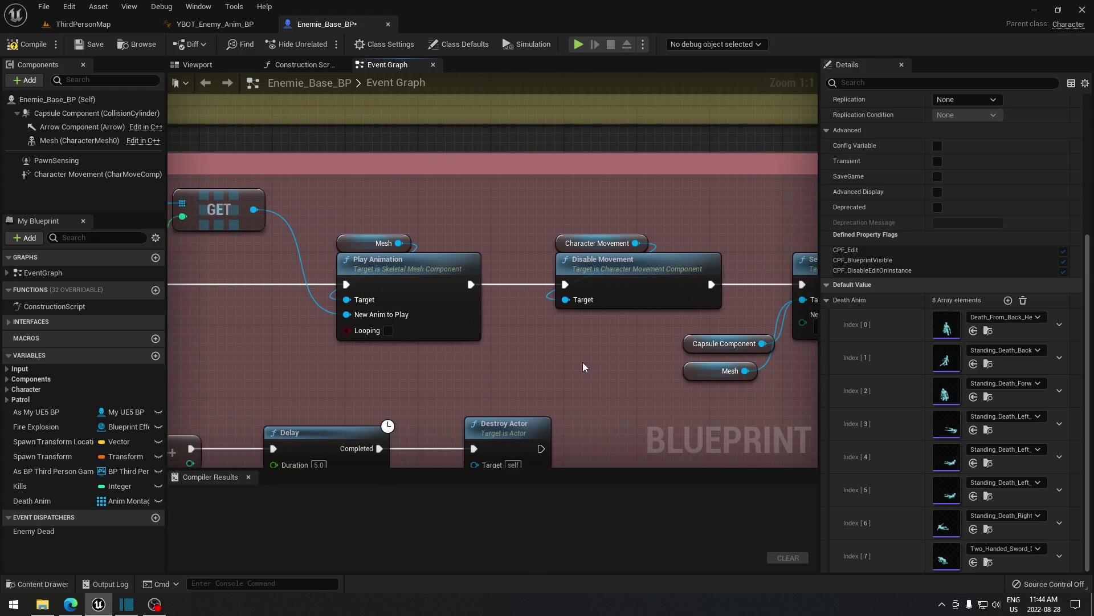
Compile the enemy blueprint, play the level, and aim with the weapon on Auto fire
left_click(30, 45)
left_click(578, 44)
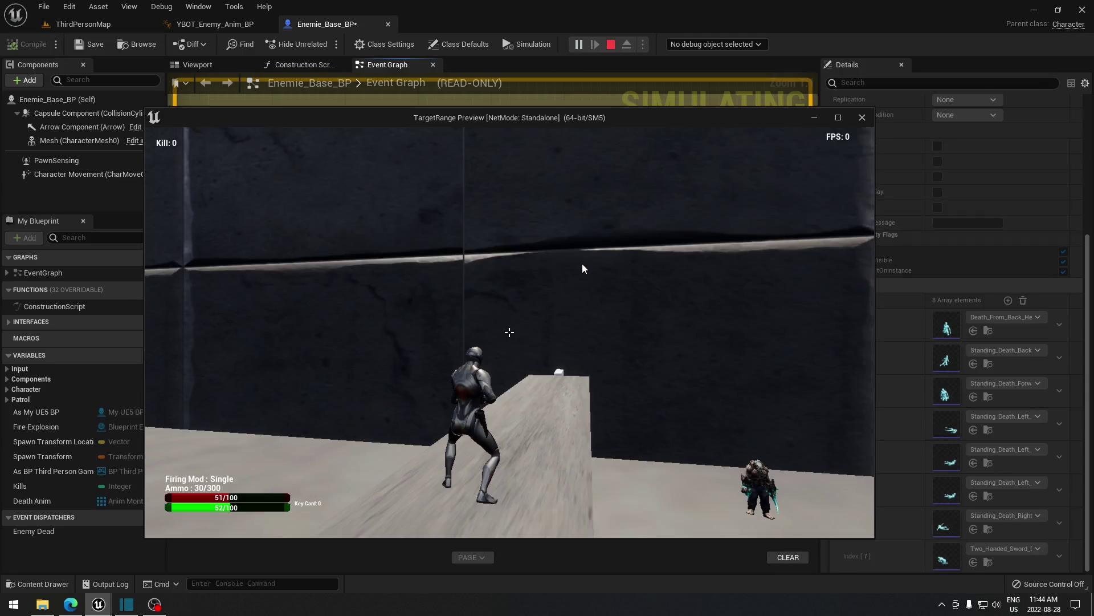
right_click(587, 283)
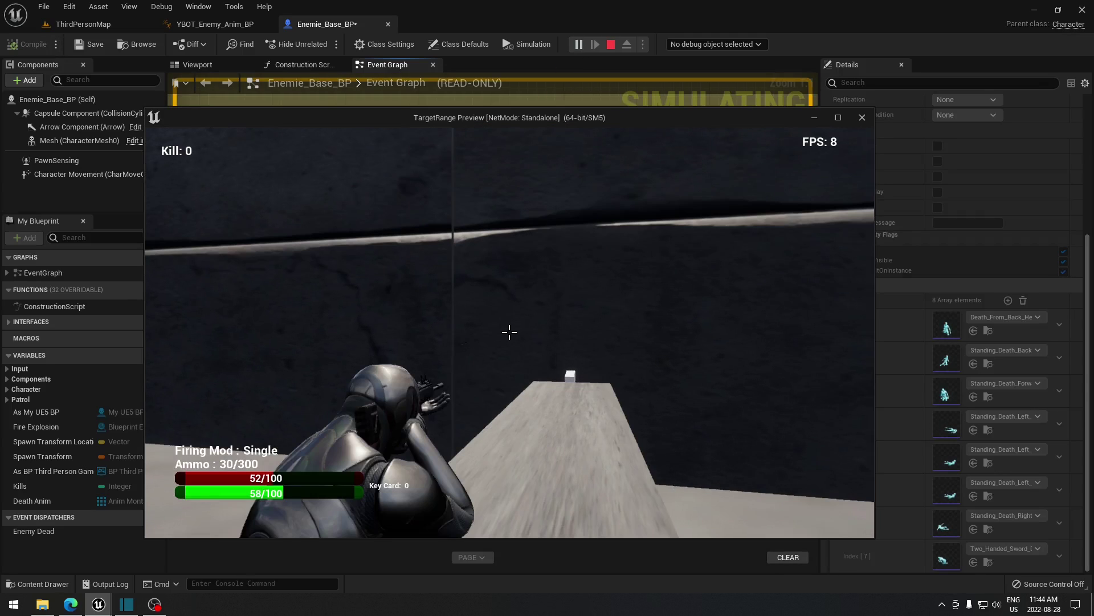
key("b")
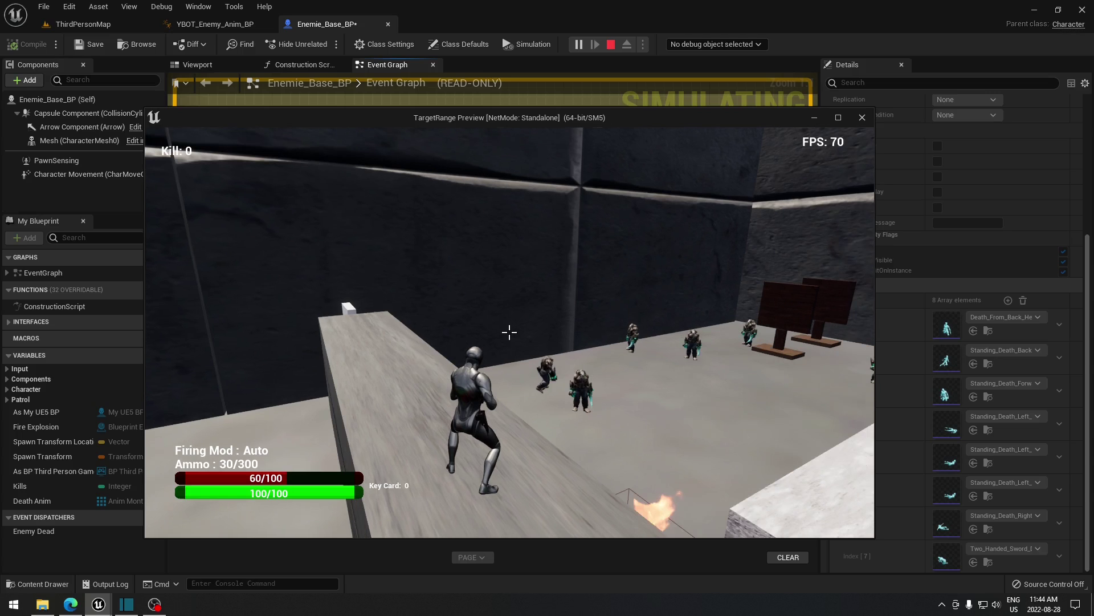
Shoot six enemies to check their random death animations, then advance and reload
left_click(509, 333)
left_click(510, 333)
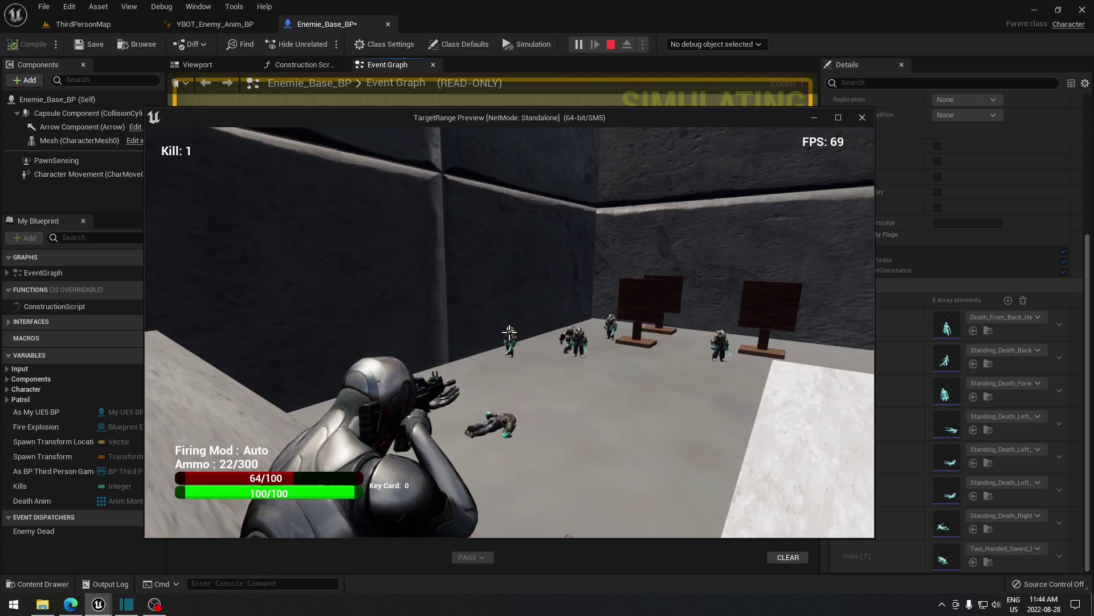
left_click(510, 332)
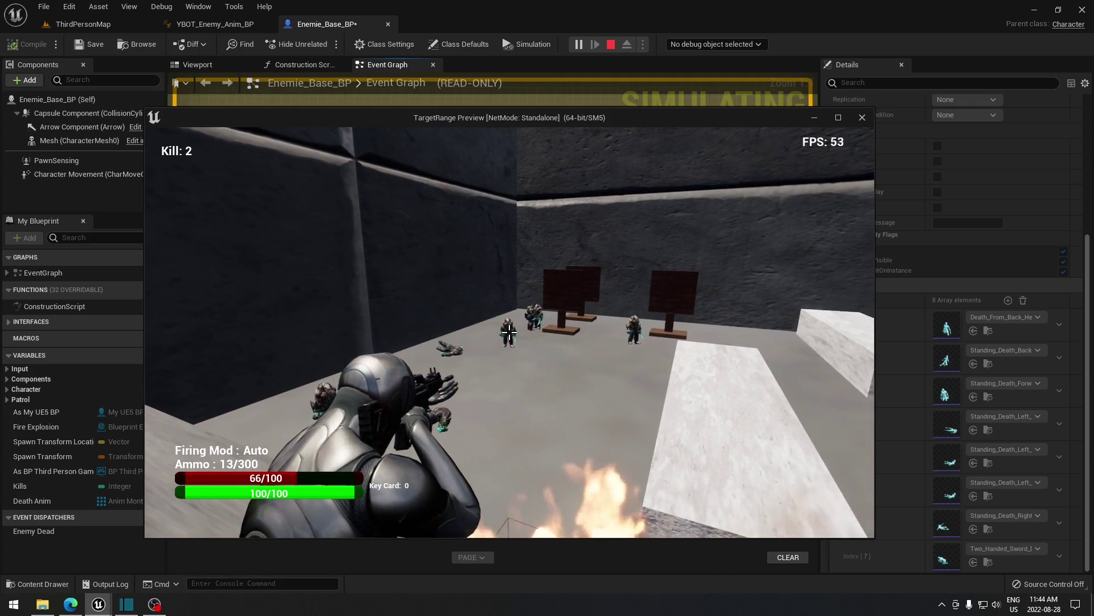
left_click(510, 332)
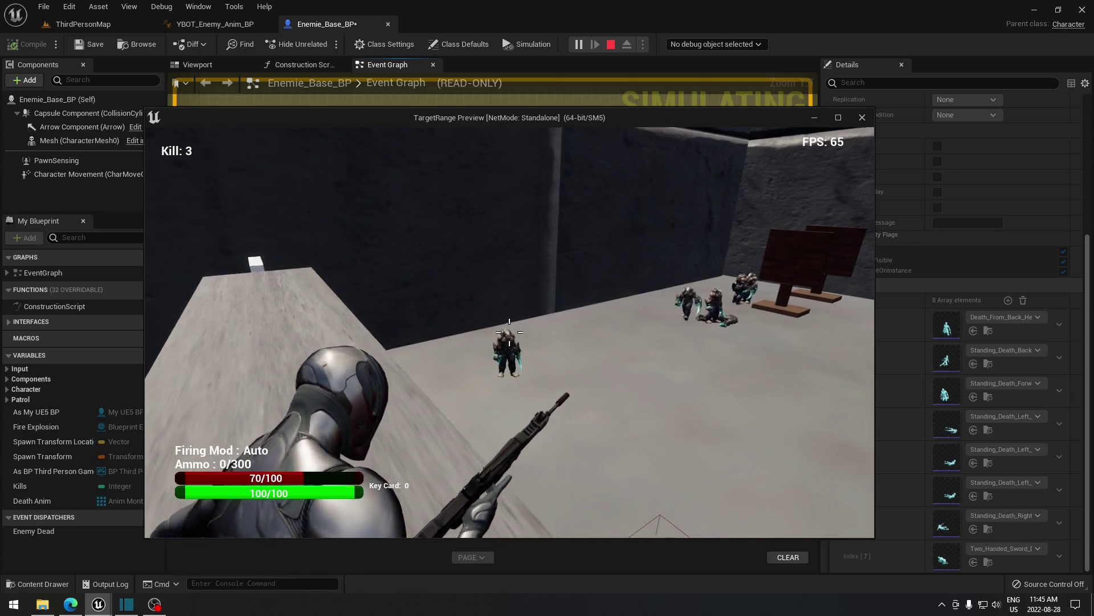
left_click(509, 332)
left_click(510, 332)
left_click(510, 333)
left_click(509, 332)
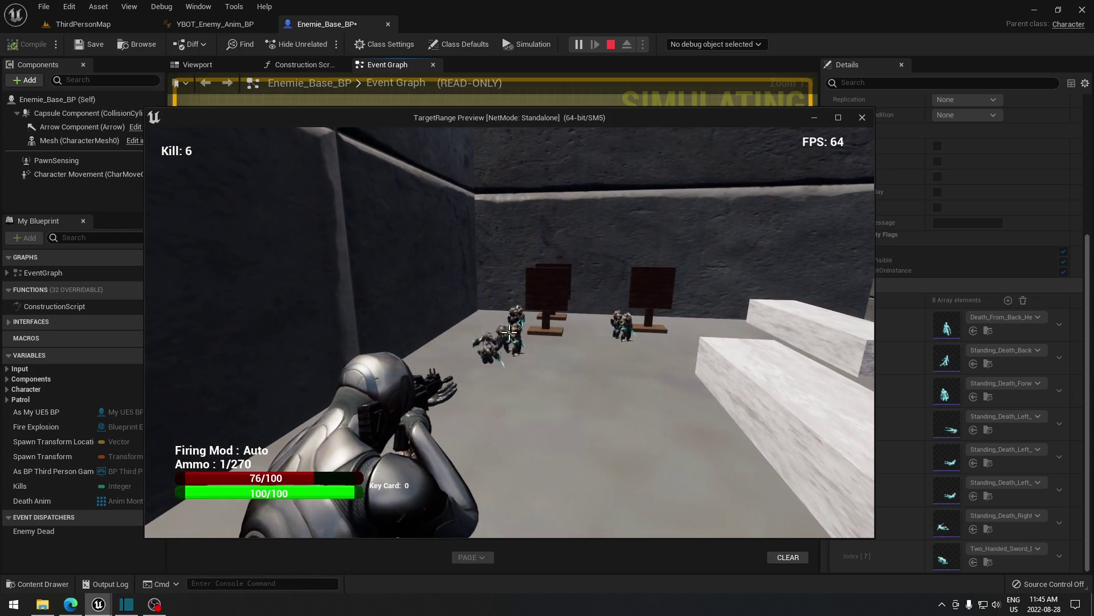
key("w")
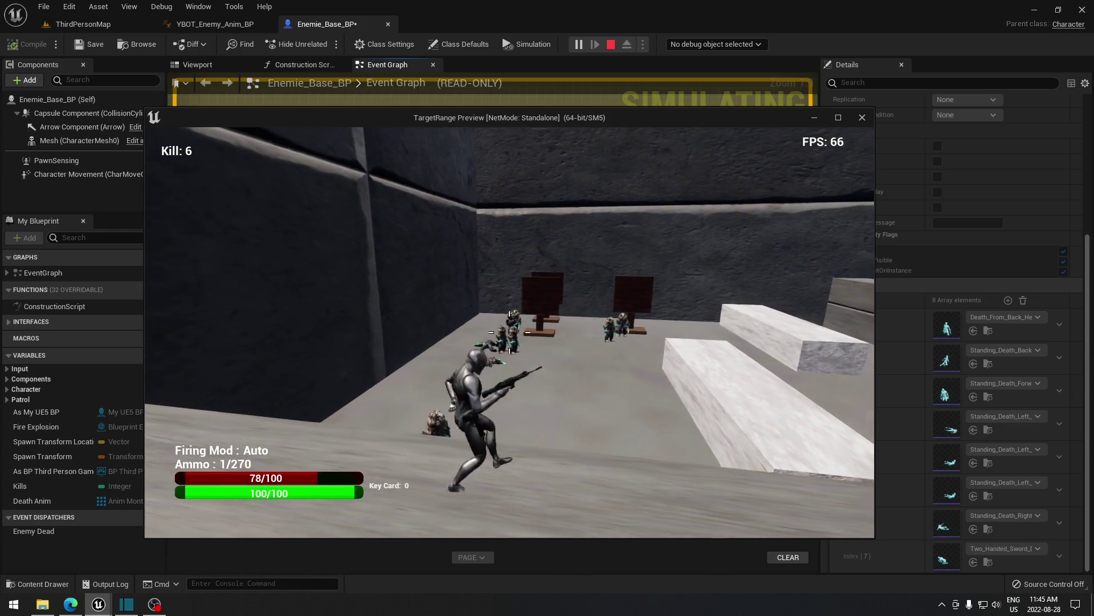
key("r")
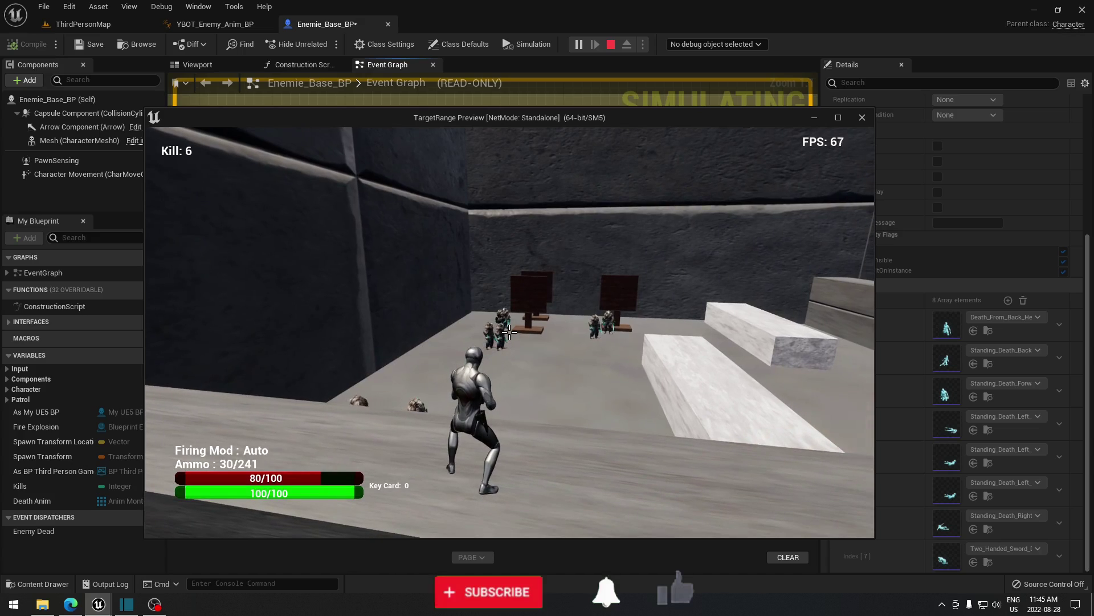